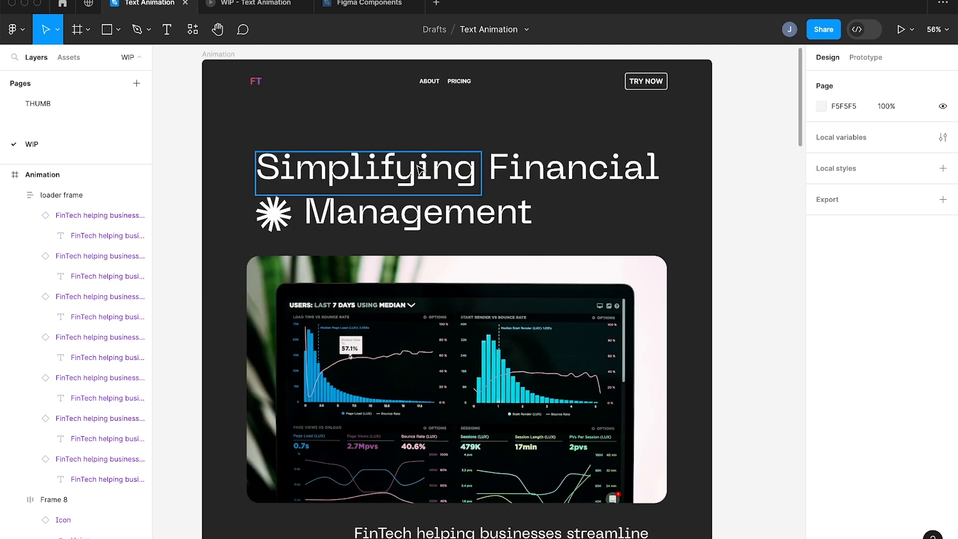
- Duplicate the Simplifying heading frame from the Animation design onto the Component Board
left_click(418, 175)
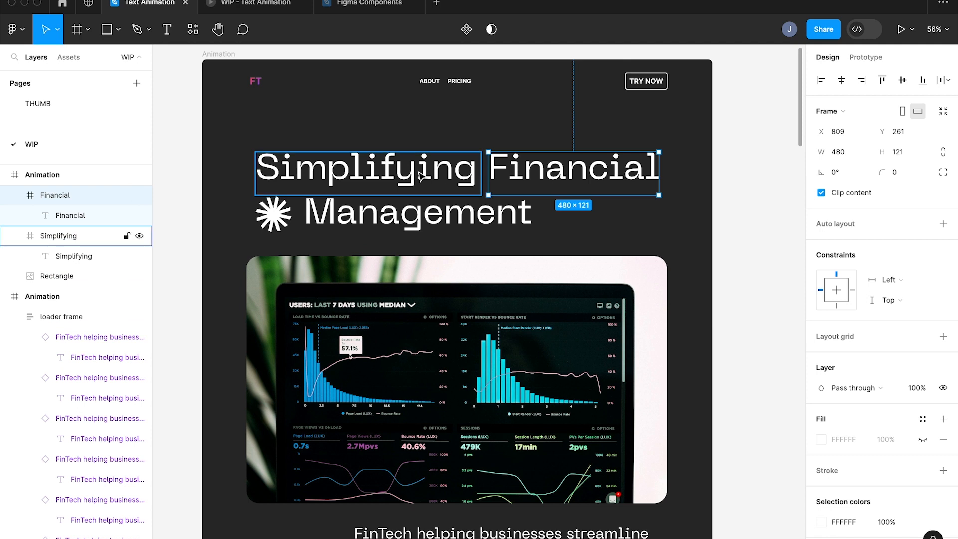
left_click(419, 174)
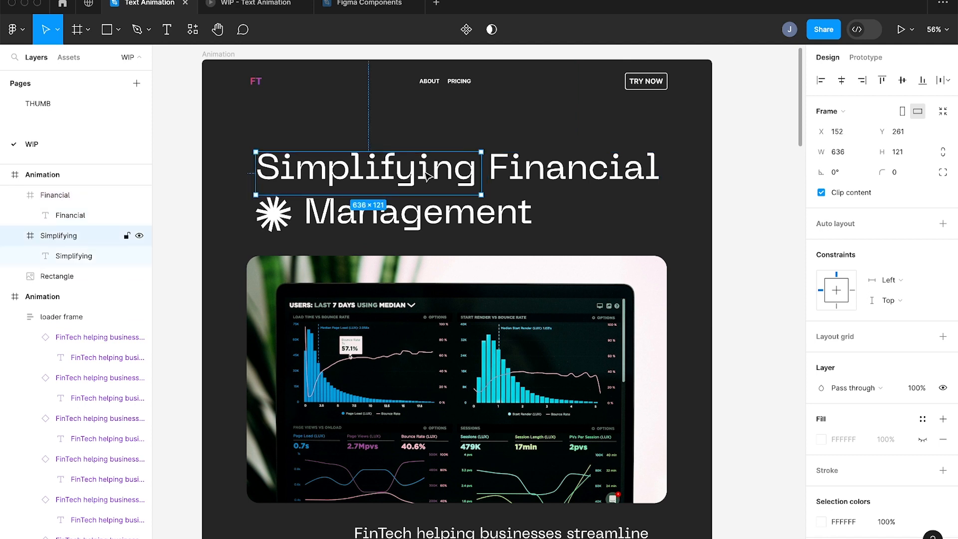
left_click(551, 171)
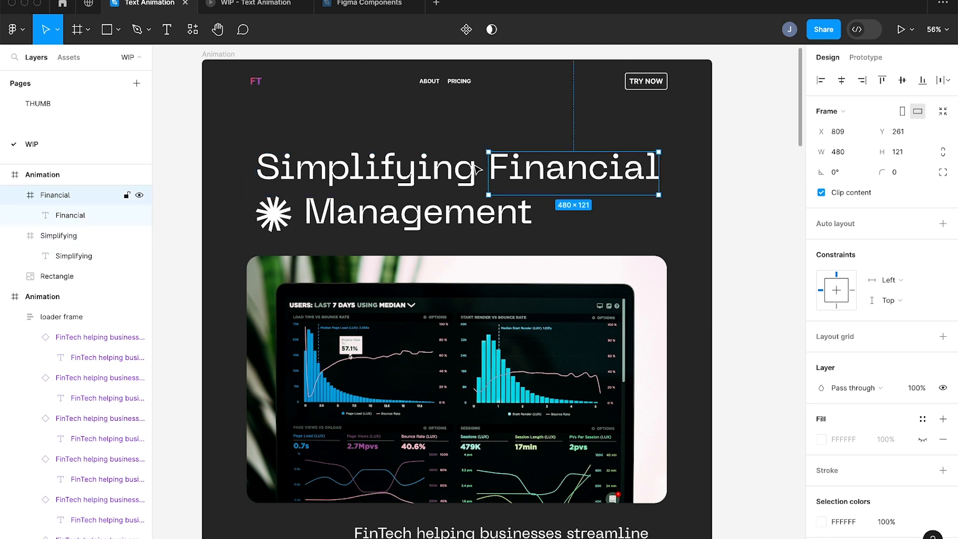
left_click(419, 215)
key("ctrl+alt+g")
left_click(389, 171)
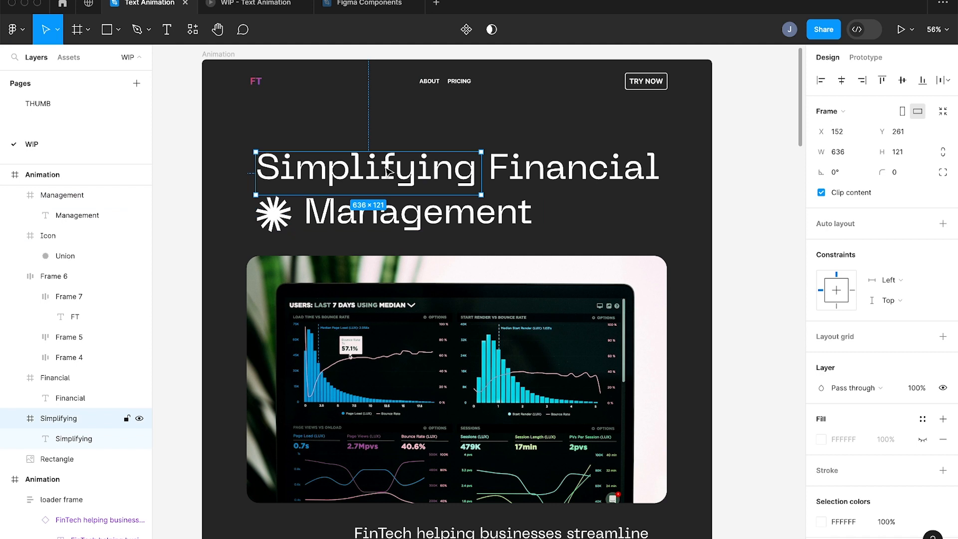
scroll(388, 171, "down", 5)
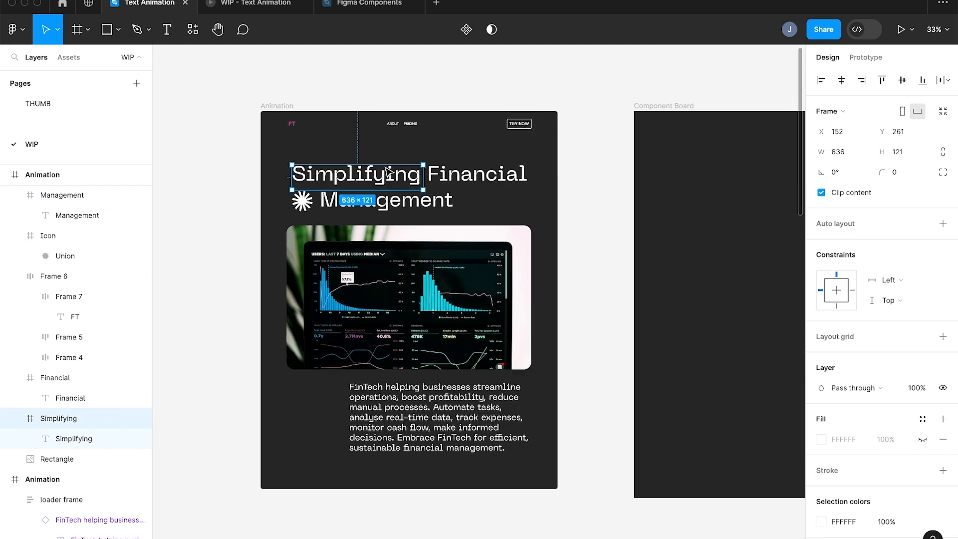
left_click_drag(338, 189, 750, 190)
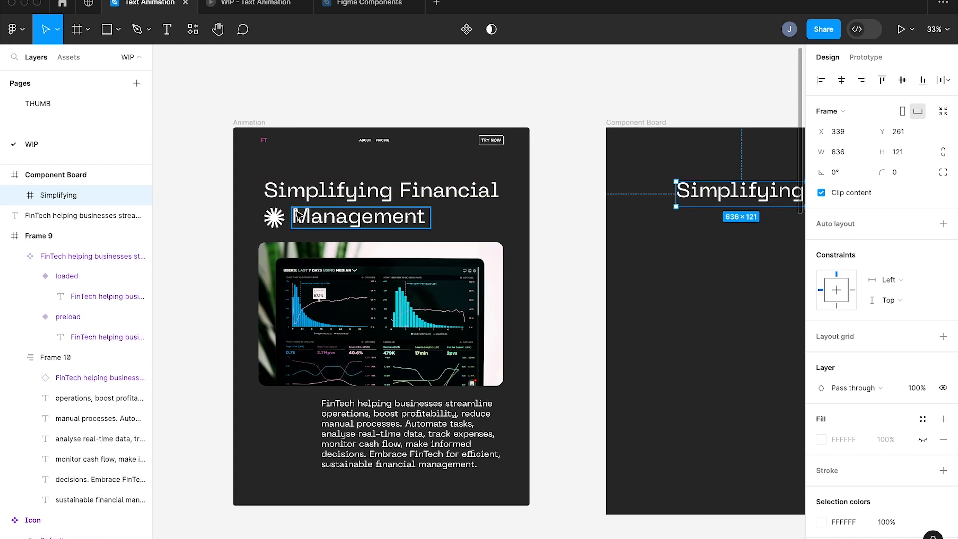
- Set the white colour of the original Simplifying text in the Animation frame to 50% opacity
scroll(295, 211, "up", 5)
left_click(350, 182)
left_click(821, 439)
left_click(785, 448)
type("5")
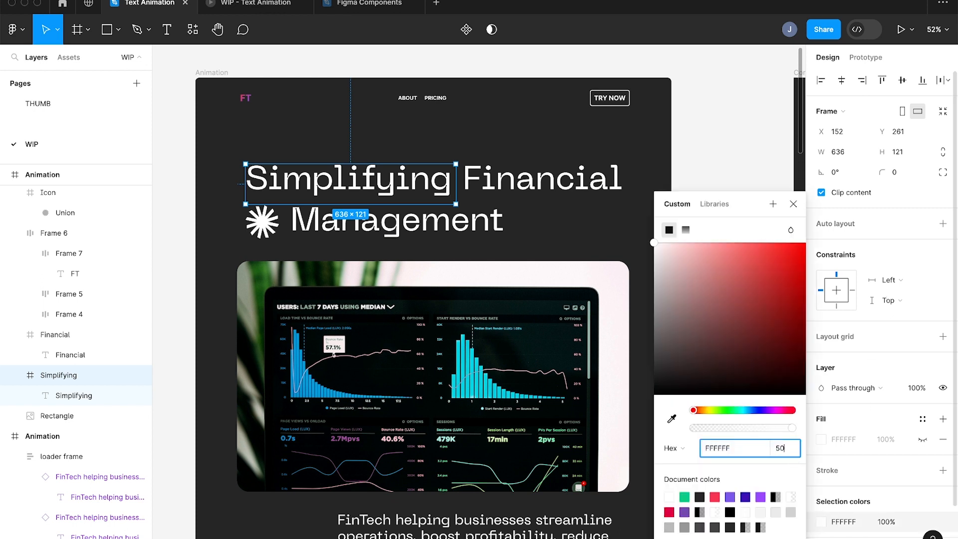
type("0")
key("Return")
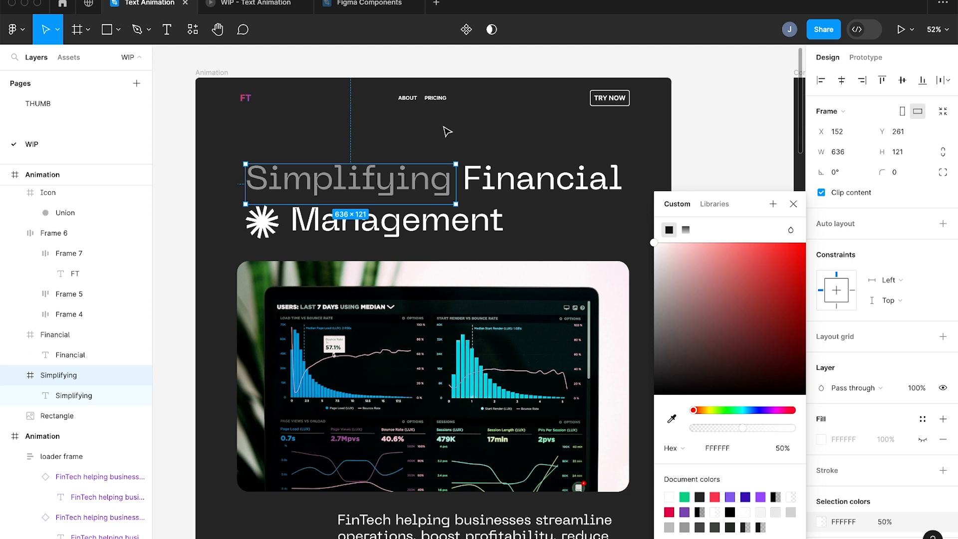
left_click(447, 132)
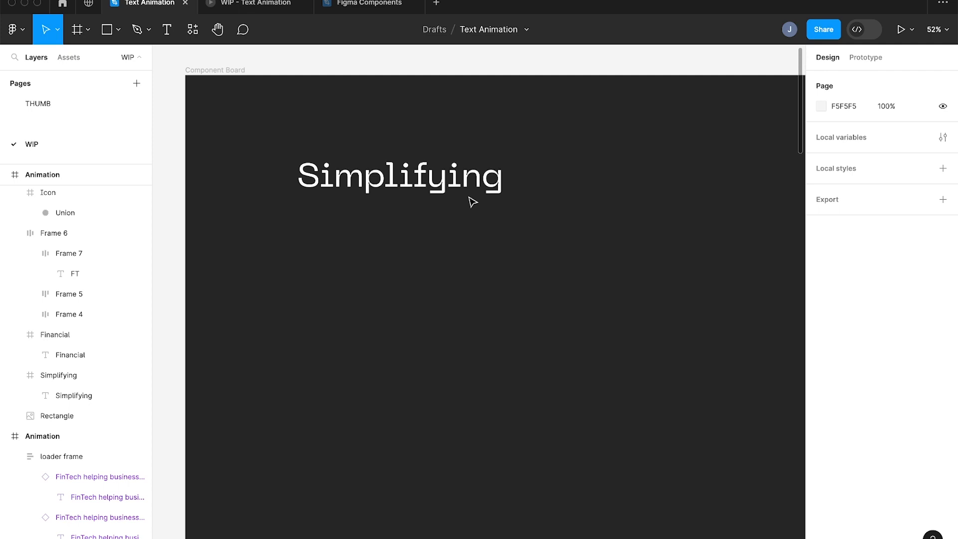
- Turn the Simplifying frame on the Component Board into a component and give it a variant property
left_click(413, 173)
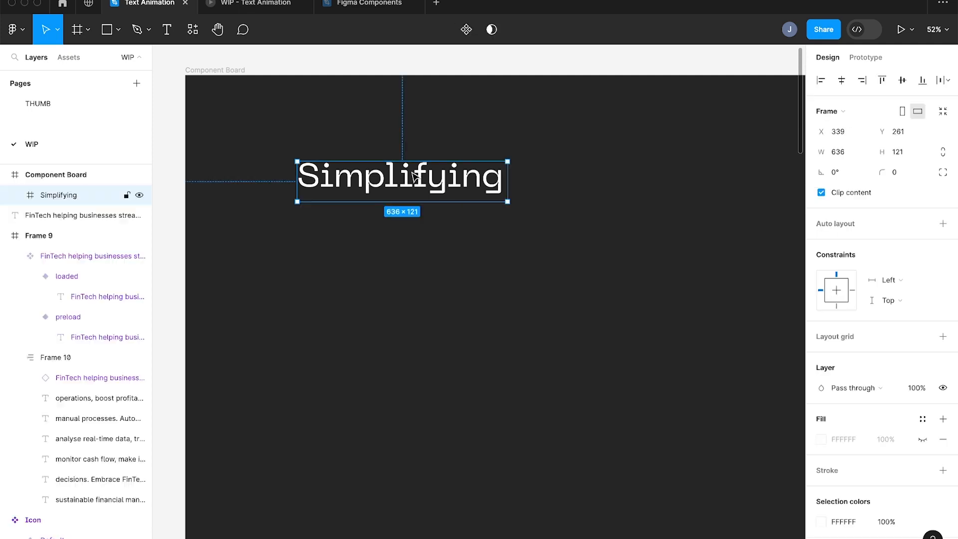
left_click(465, 31)
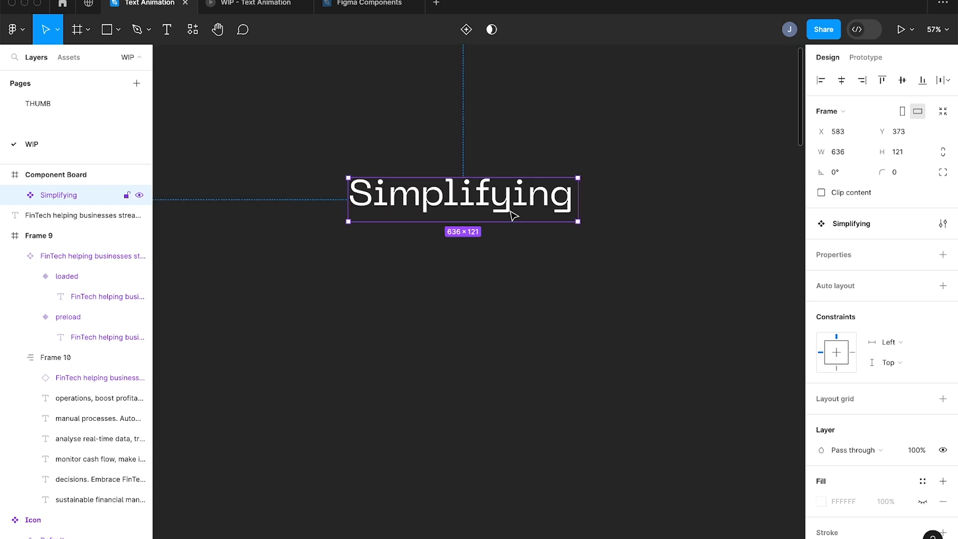
left_click(941, 256)
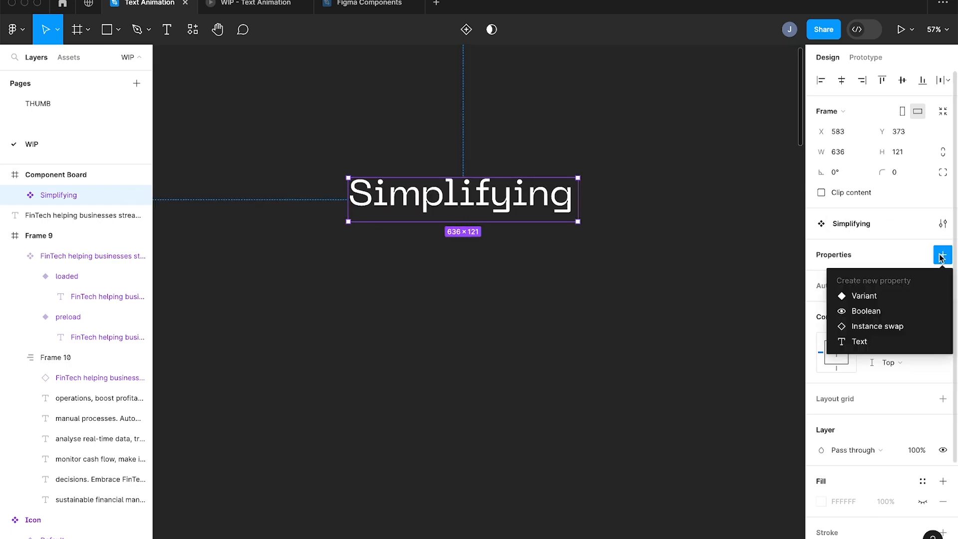
left_click(868, 294)
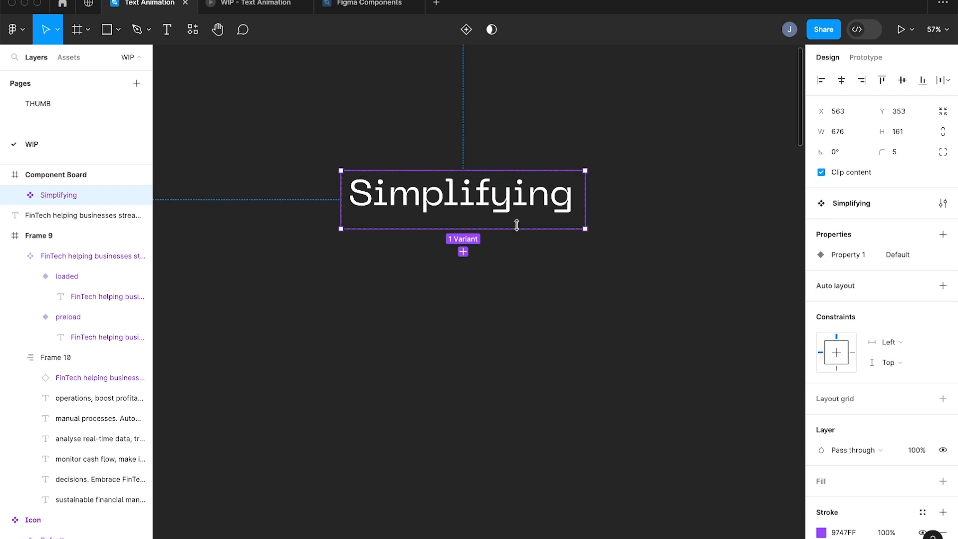
- Name the existing Simplifying variant Preload and rename its property to State
left_click(478, 199)
left_click(893, 294)
type("P")
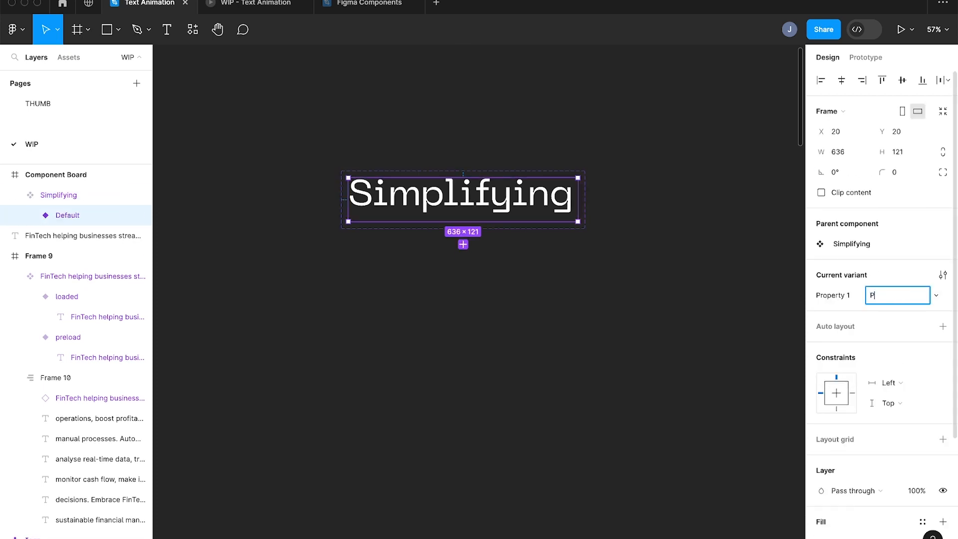
type("reload")
key("Return")
type("S")
key("Return")
left_click(425, 301)
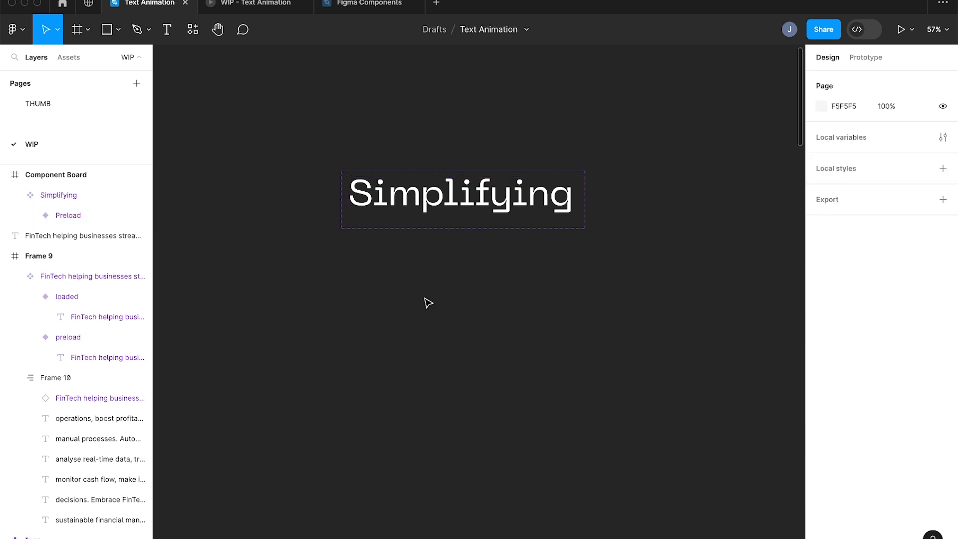
- Add a second Simplifying variant named Loaded and place it beside the Preload variant
left_click(462, 223)
left_click(462, 252)
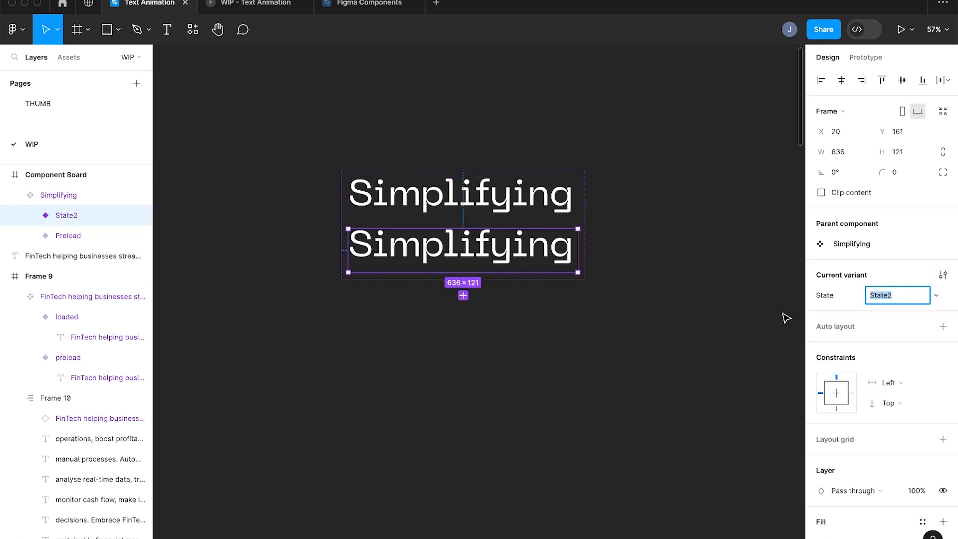
type("Loa")
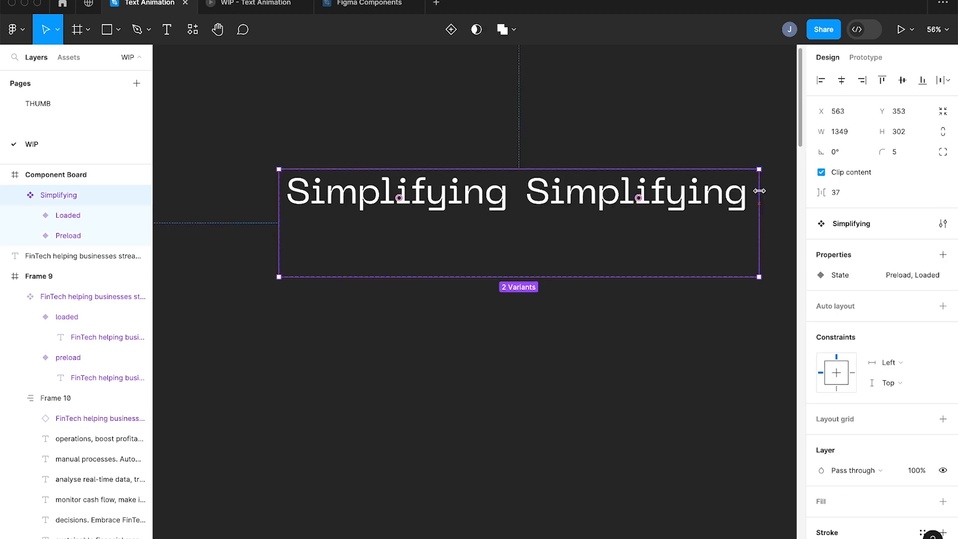
left_click(593, 118)
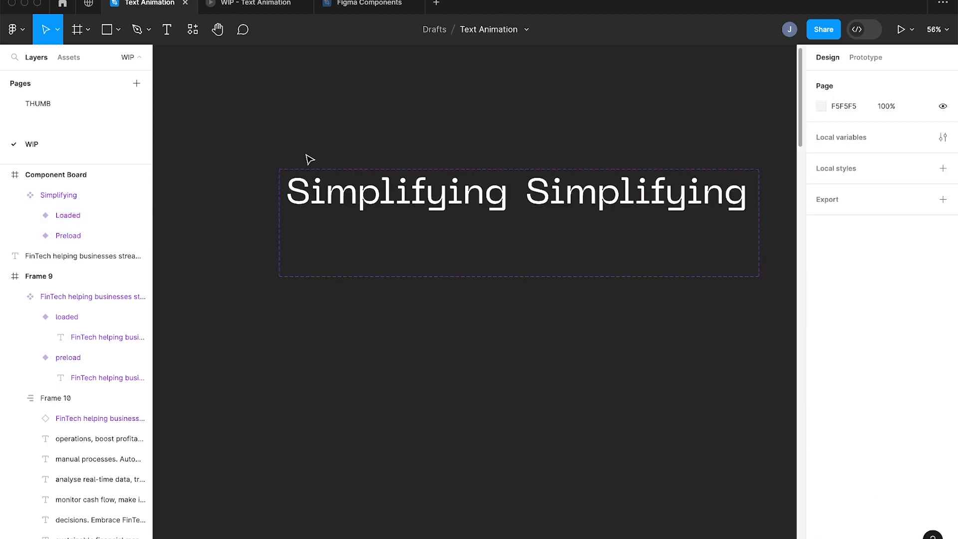
- Move the text inside the Preload variant straight down to Y 108, mostly outside its frame
left_click(422, 172)
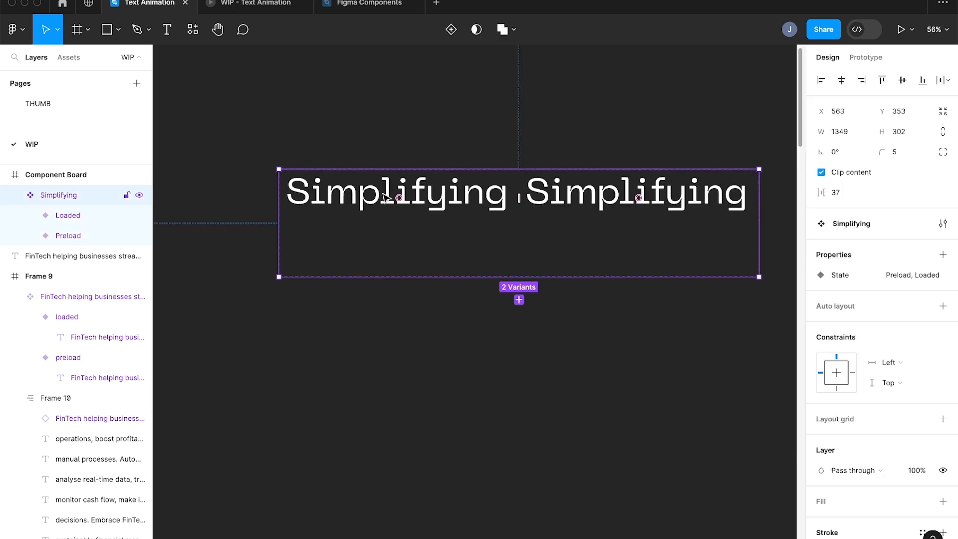
left_click(424, 182)
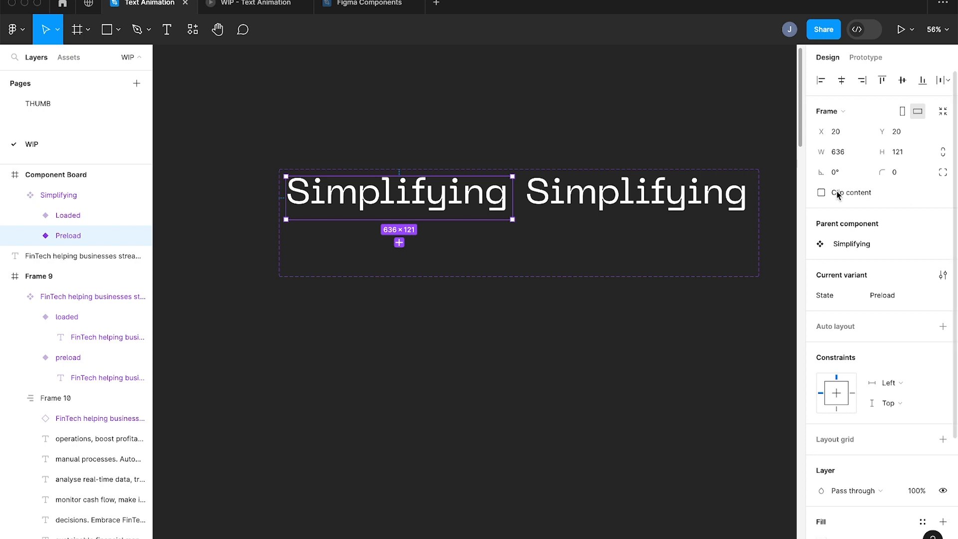
scroll(440, 167, "up", 2)
scroll(440, 167, "left", 2)
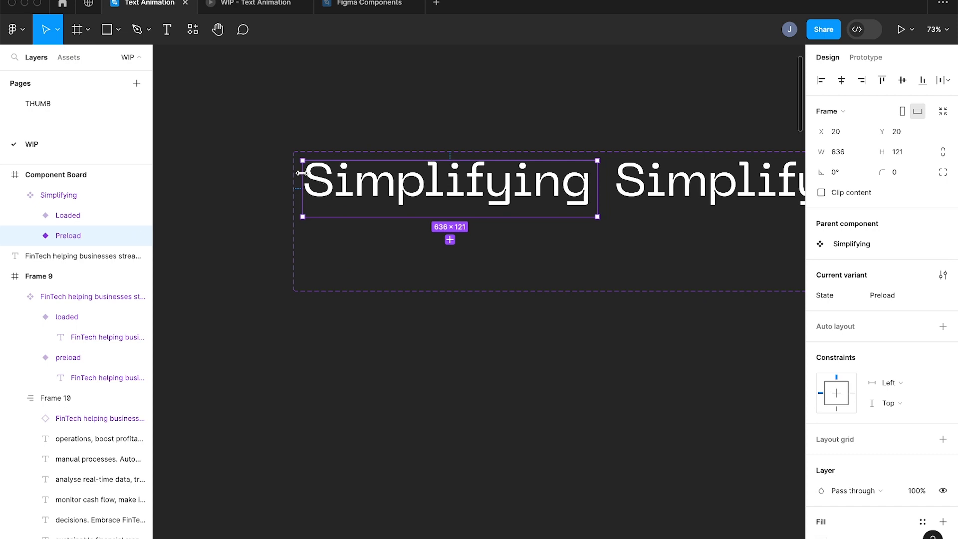
double_click(419, 186)
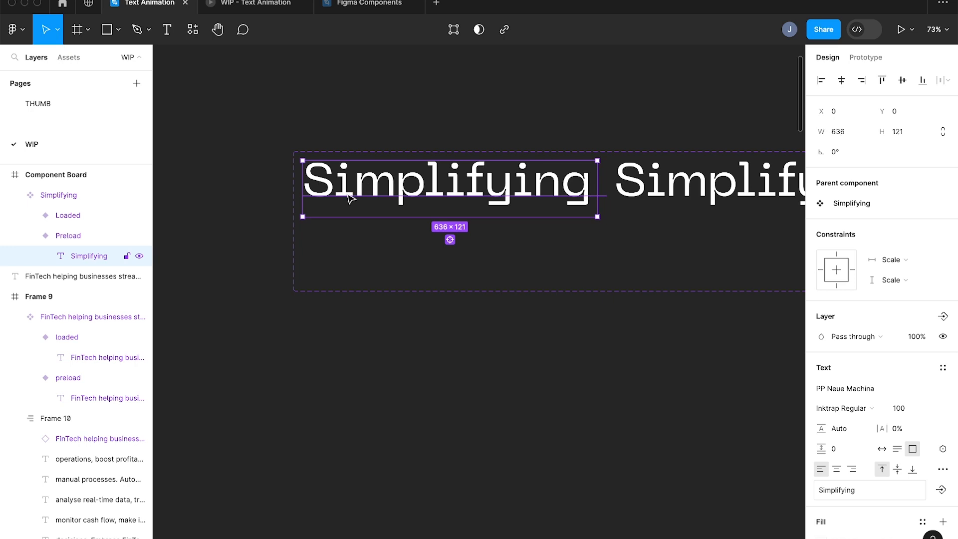
left_click_drag(446, 182, 449, 237)
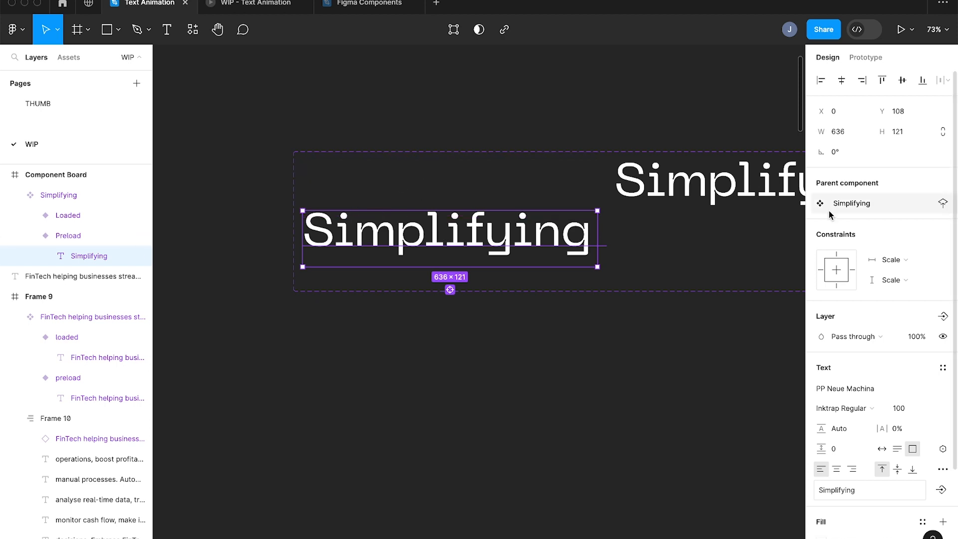
- Enable Clip content on the Preload variant and move its text back up to Y 0
left_click(511, 186)
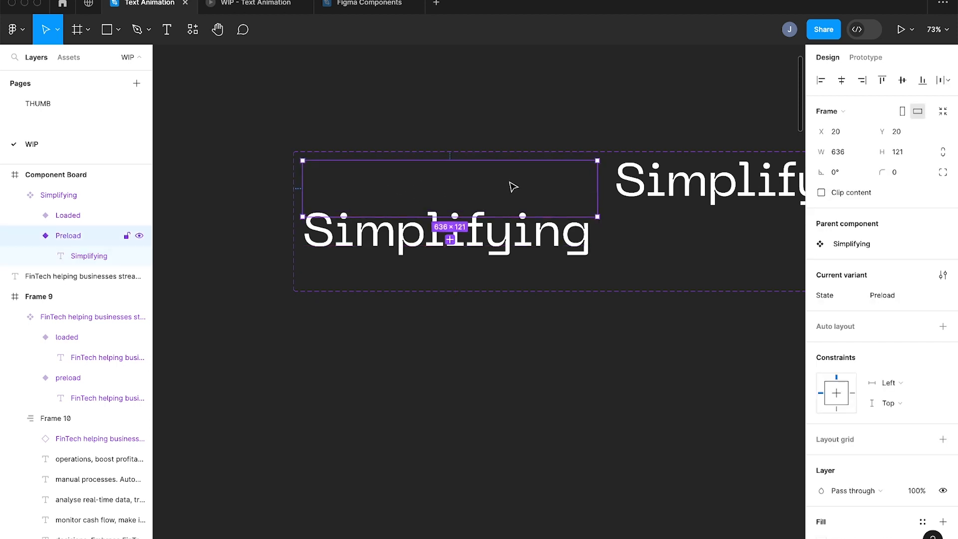
left_click(838, 196)
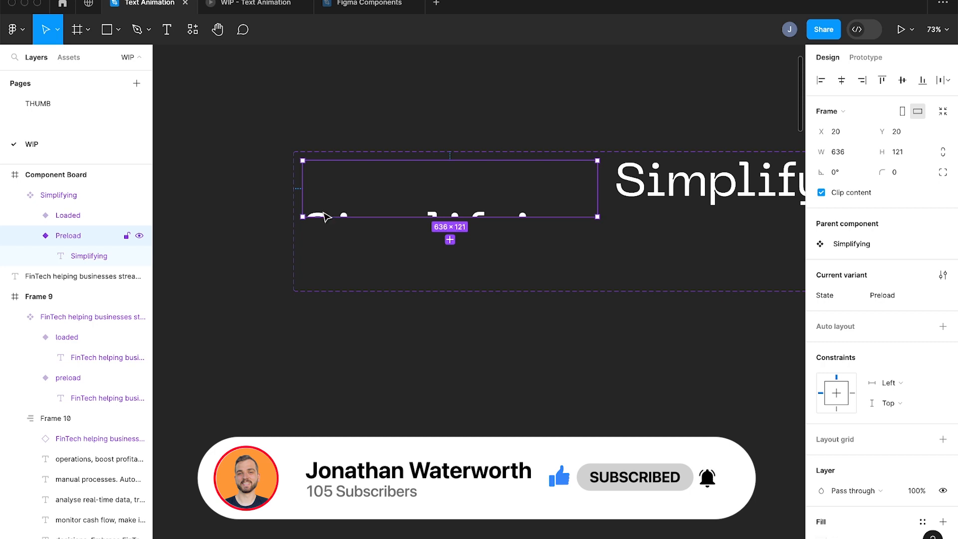
left_click(321, 211)
left_click_drag(319, 214, 319, 164)
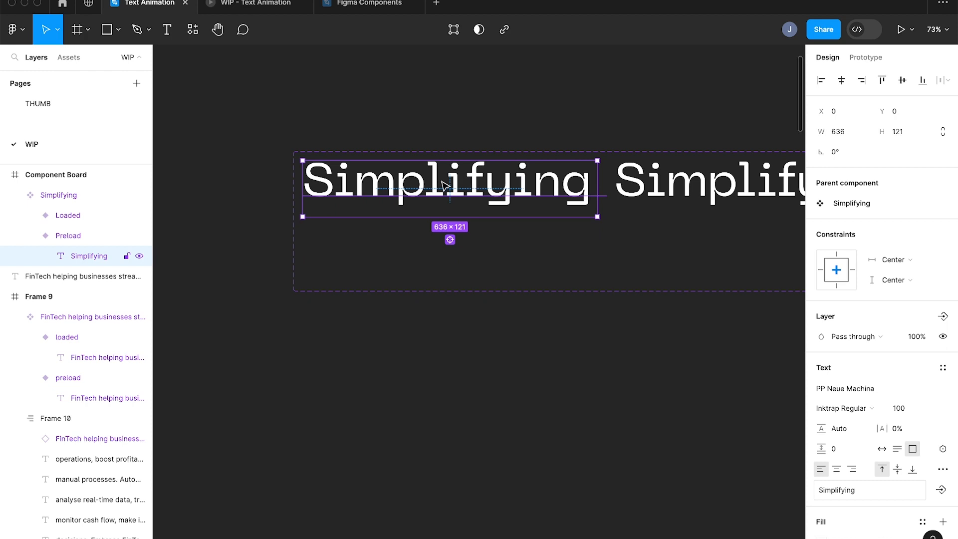
- Rotate the Preload variant's text to -15° and move it down out of the clipped frame to Y 140
left_click(850, 152)
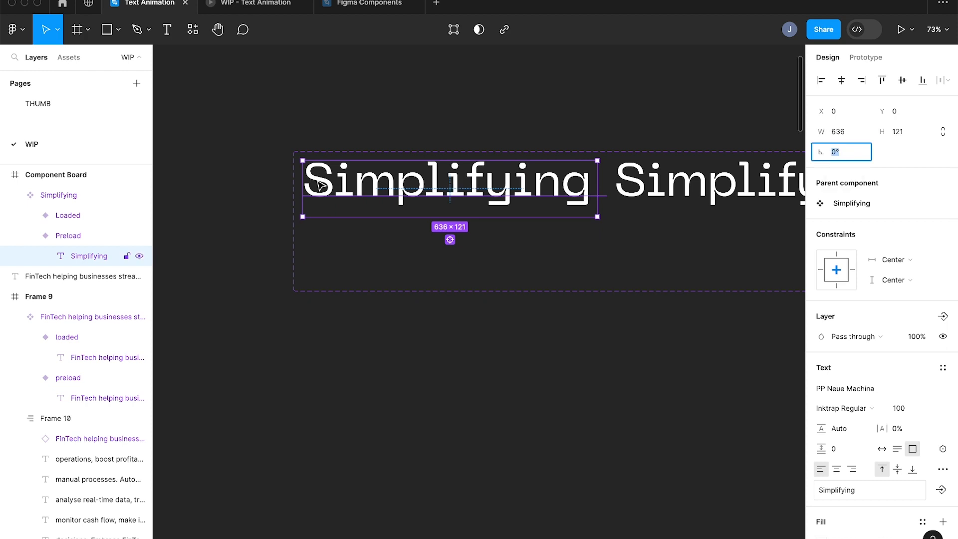
key("BackSpace")
key("Return")
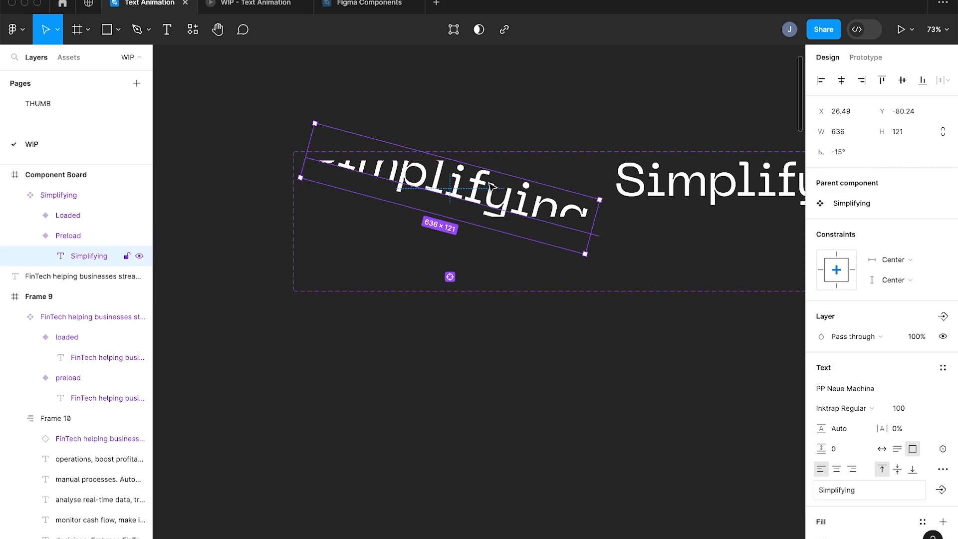
left_click_drag(443, 192, 446, 217)
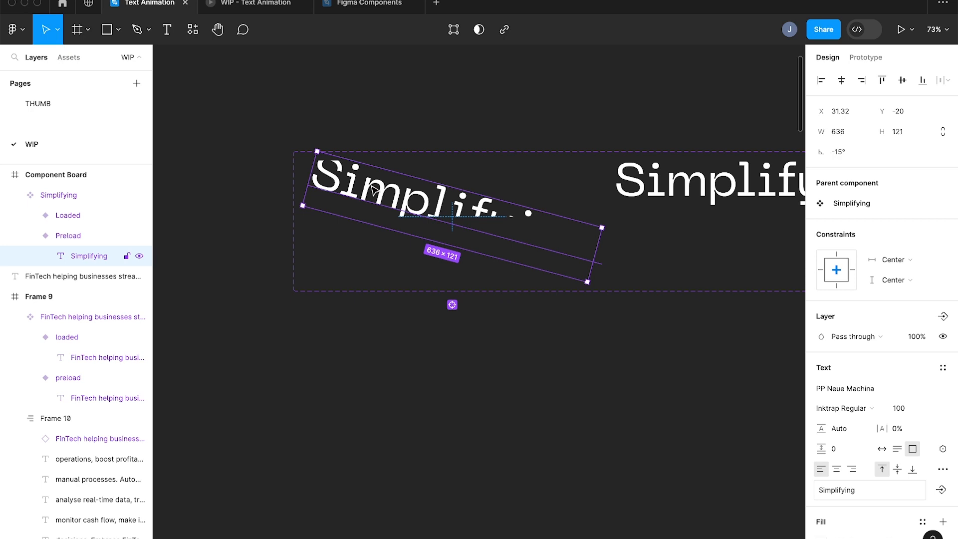
left_click_drag(361, 191, 352, 265)
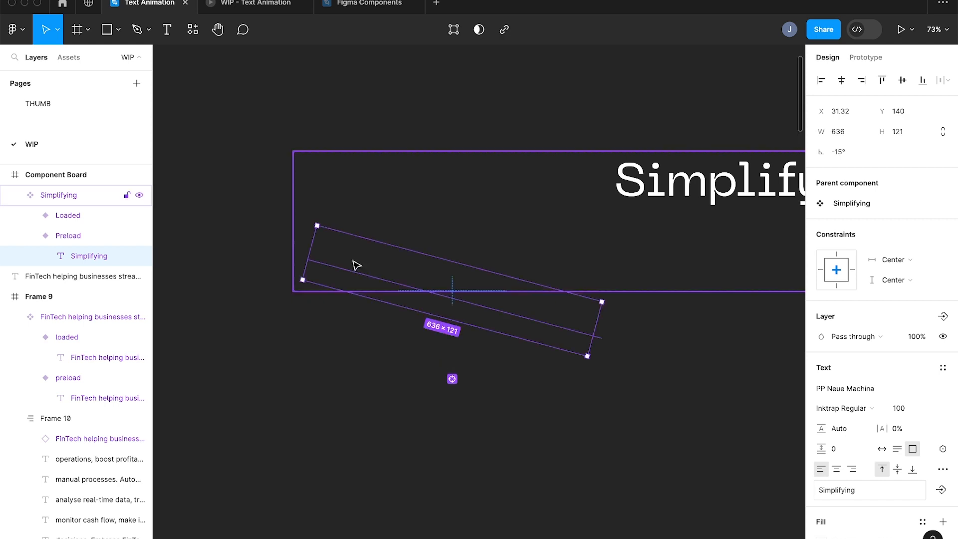
- Connect the Preload variant to the Loaded variant with a prototype interaction
left_click(436, 194)
scroll(434, 192, "right", 3)
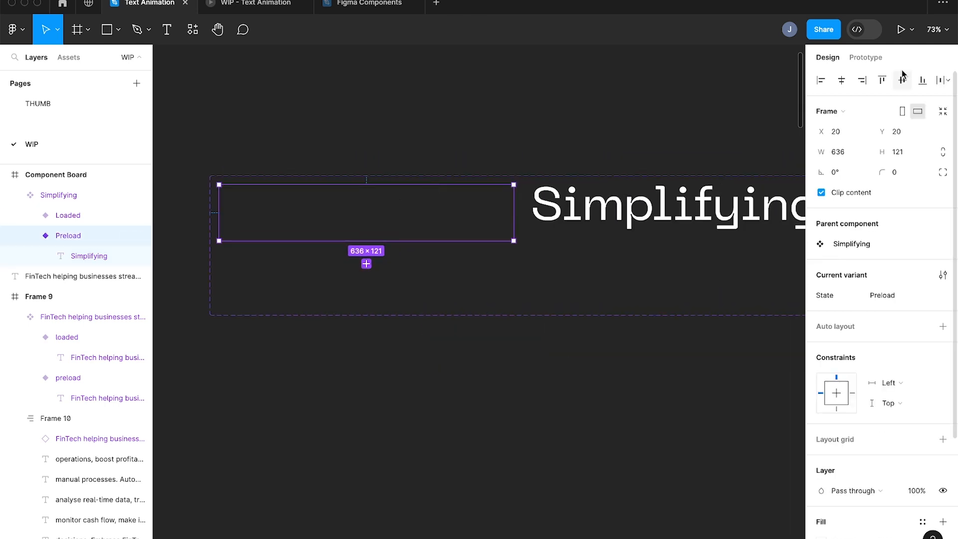
left_click(872, 59)
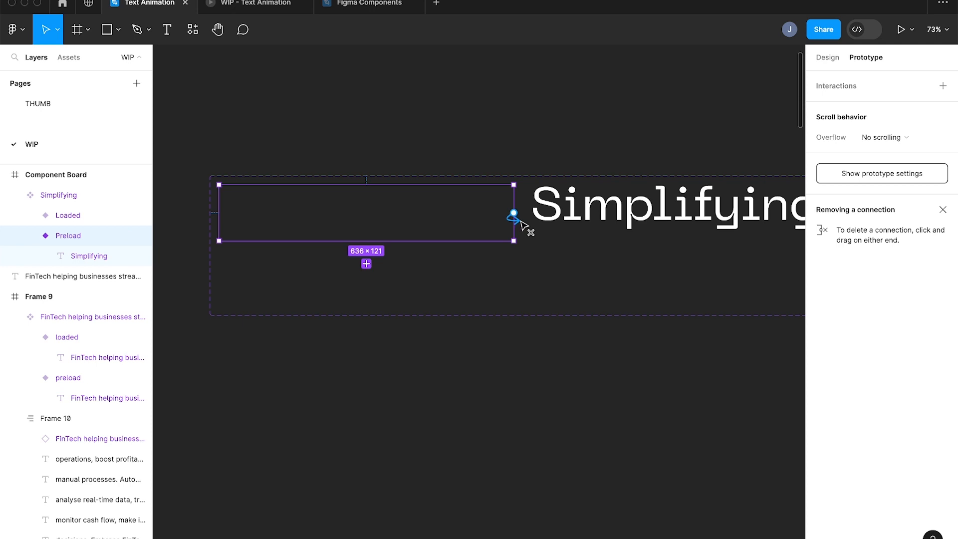
left_click_drag(515, 214, 549, 209)
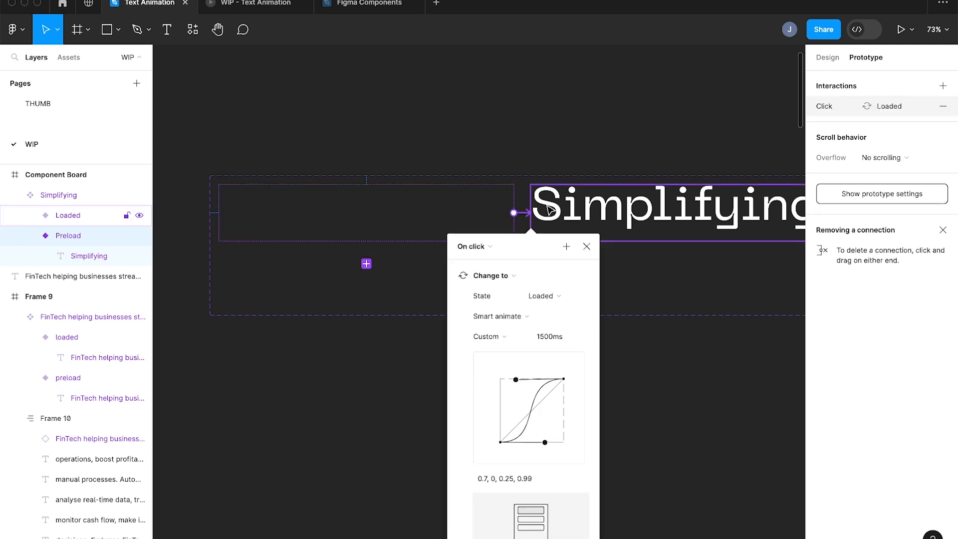
- Change the trigger of the Preload-to-Loaded interaction to After delay
scroll(549, 208, "right", 2)
left_click_drag(508, 244, 424, 130)
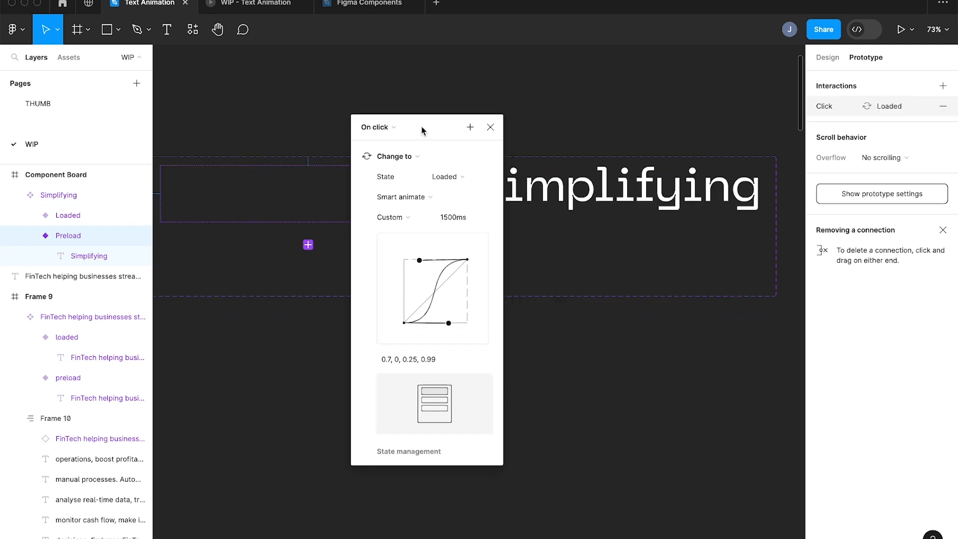
left_click(376, 129)
left_click(384, 281)
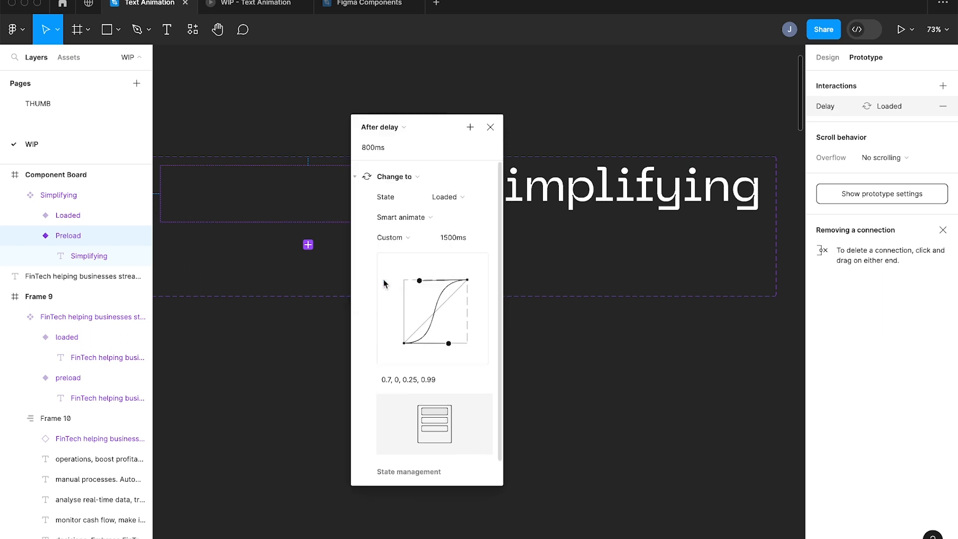
- Set the delay of the Simplifying component's Preload-to-Loaded interaction to 10 ms
left_click(373, 147)
type("10m")
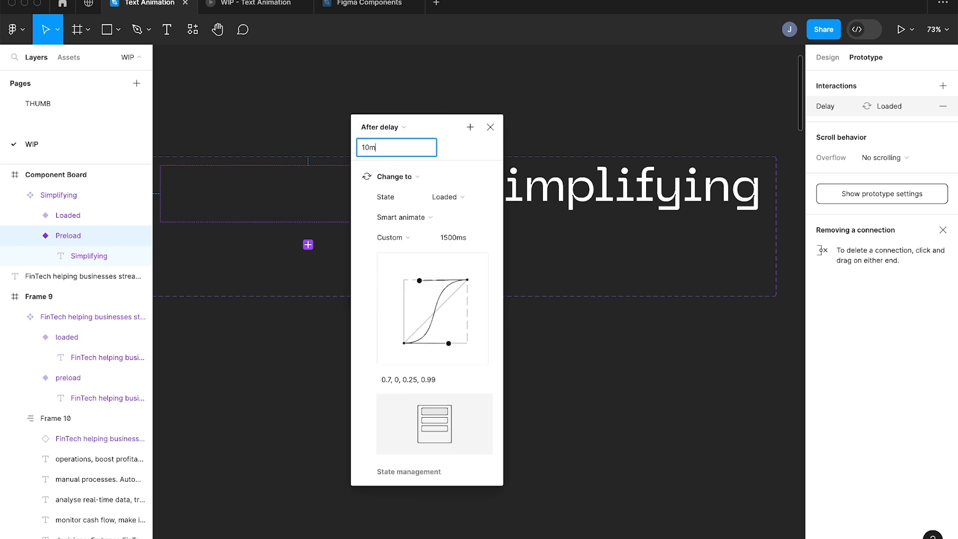
type("s")
key("Return")
- Use Custom bezier easing for the interaction and reshape its curve to 0.63, 0, 0.17, 1
left_click(394, 237)
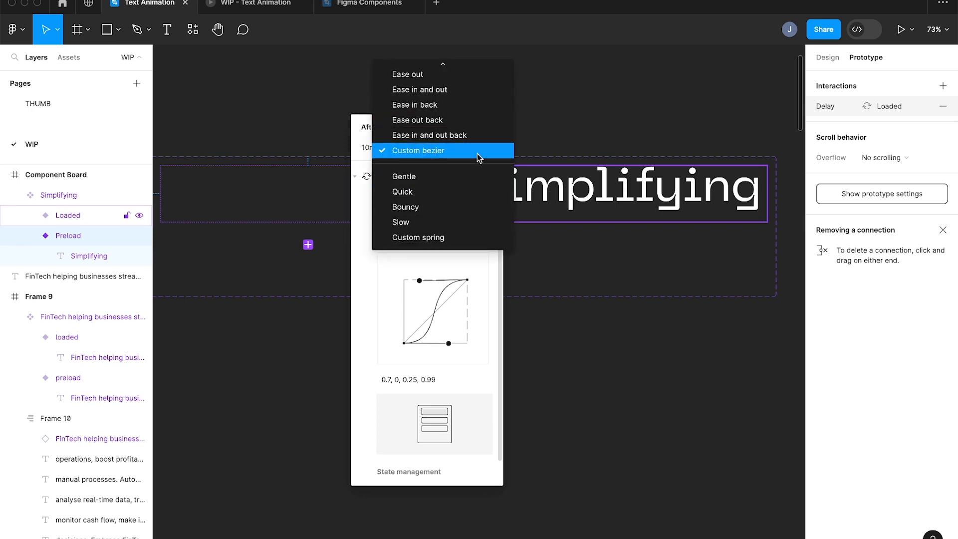
left_click(420, 152)
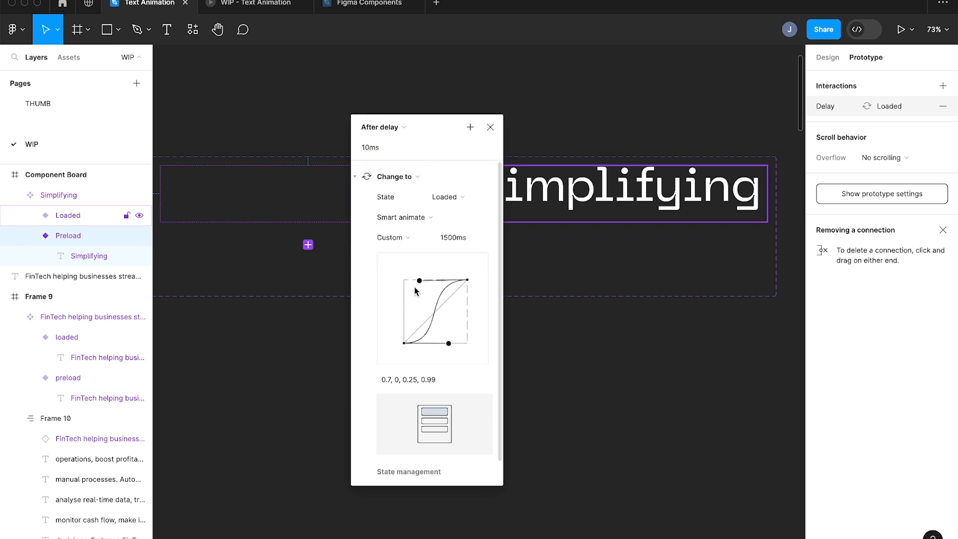
left_click_drag(419, 282, 414, 280)
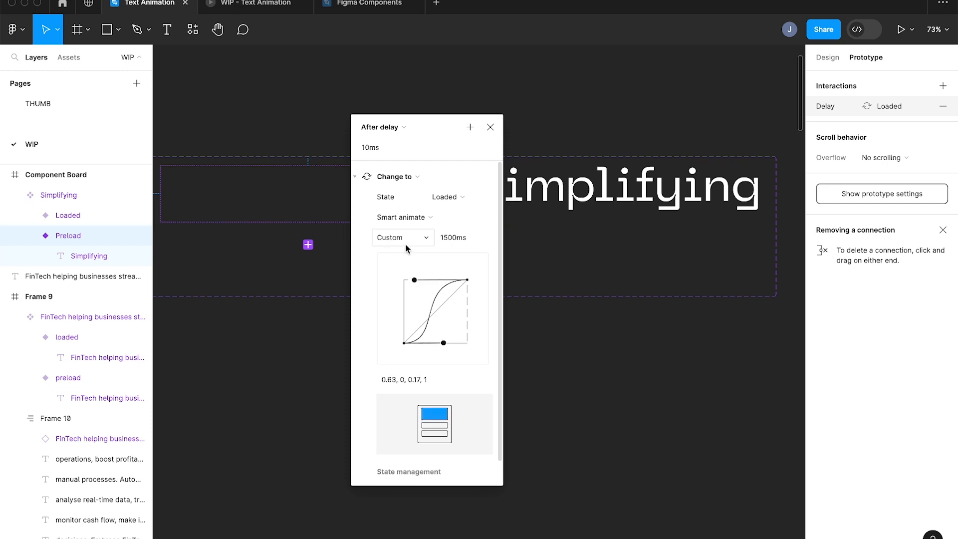
left_click(409, 242)
mouse_move(445, 65)
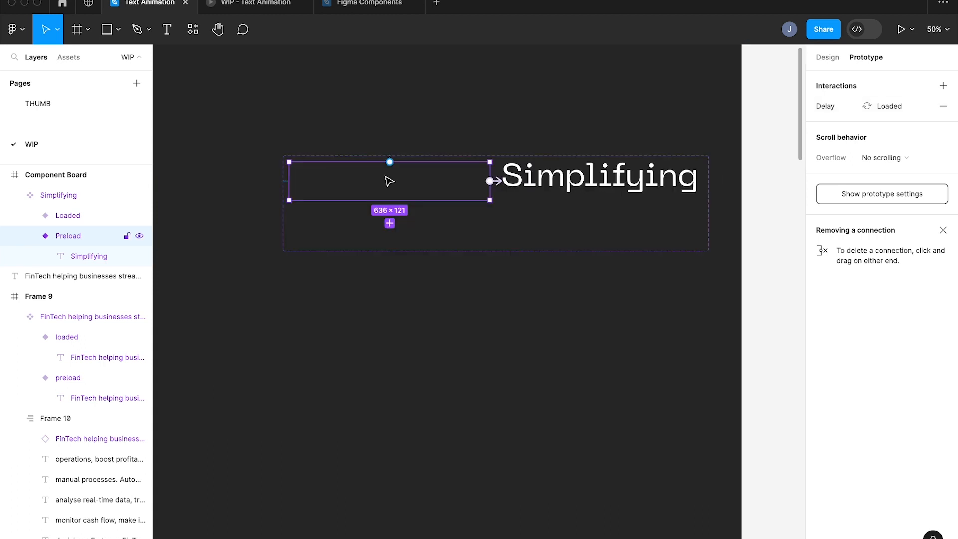
- Place an instance of the Preload variant in the Animation frame, switch it to Loaded and align it over the grey Simplifying heading at X 152, Y 261
left_click(828, 59)
scroll(382, 201, "down", 2)
scroll(389, 202, "left", 4)
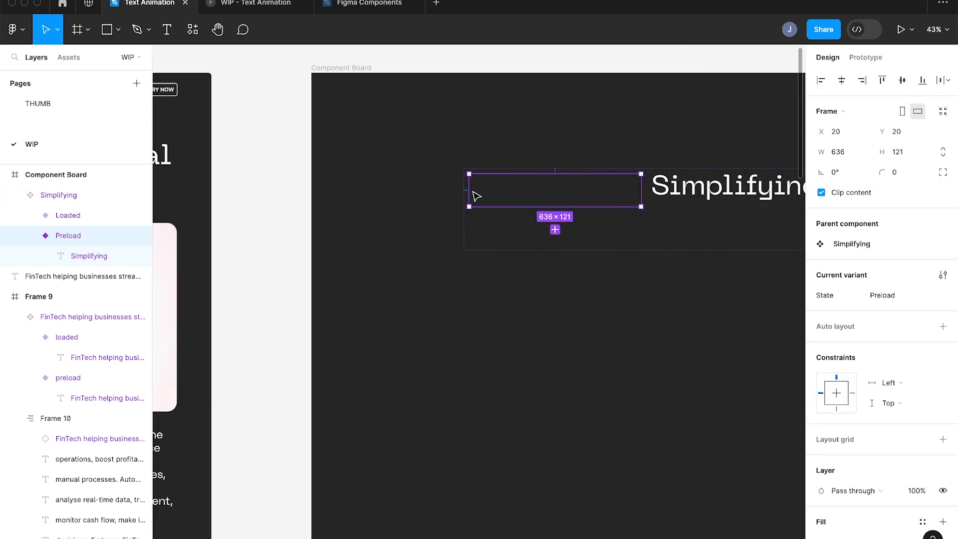
left_click_drag(520, 189, 342, 196)
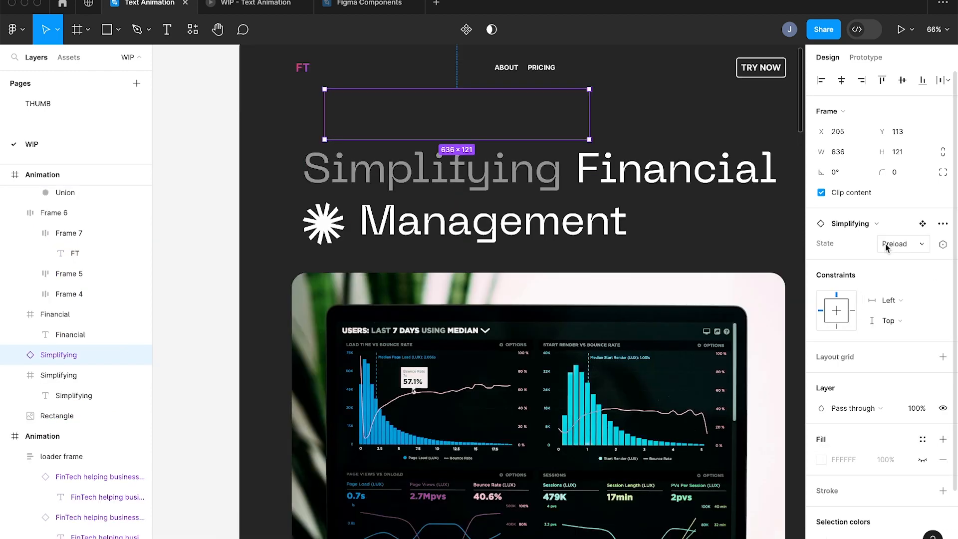
left_click(898, 243)
left_click(843, 258)
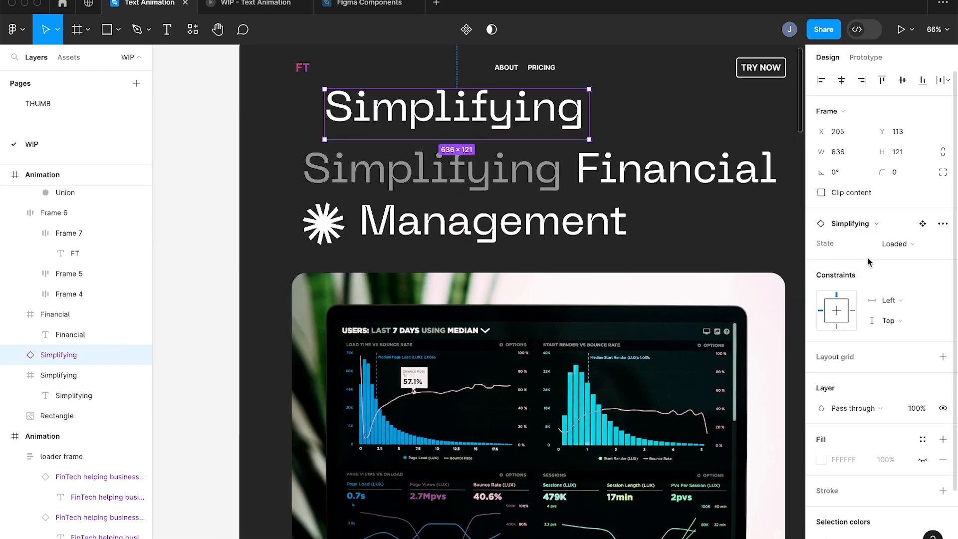
left_click_drag(422, 109, 407, 127)
scroll(407, 130, "up", 5)
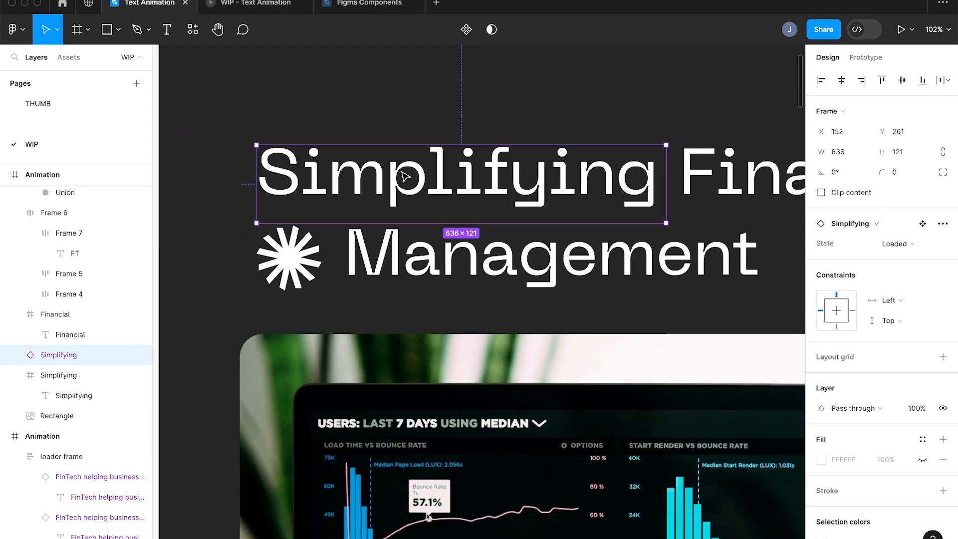
- Set the Simplifying instance's state back to Preload and hide the original grey Simplifying frame beneath it
scroll(405, 175, "down", 1)
left_click(898, 243)
left_click(876, 223)
key("super+alt+b")
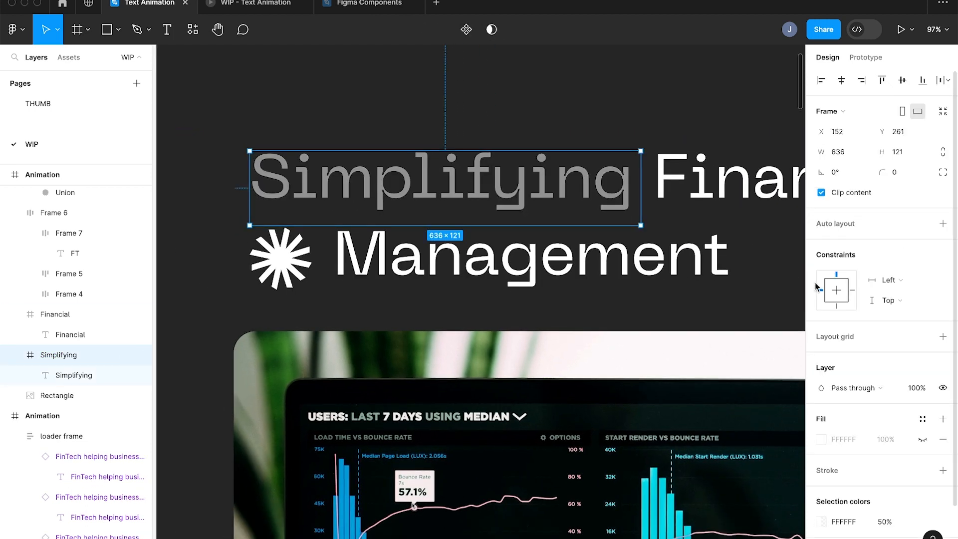
left_click(943, 388)
- Preview the Animation frame's prototype, replay it once to check the Simplifying text motion, and close the preview
left_click(249, 64)
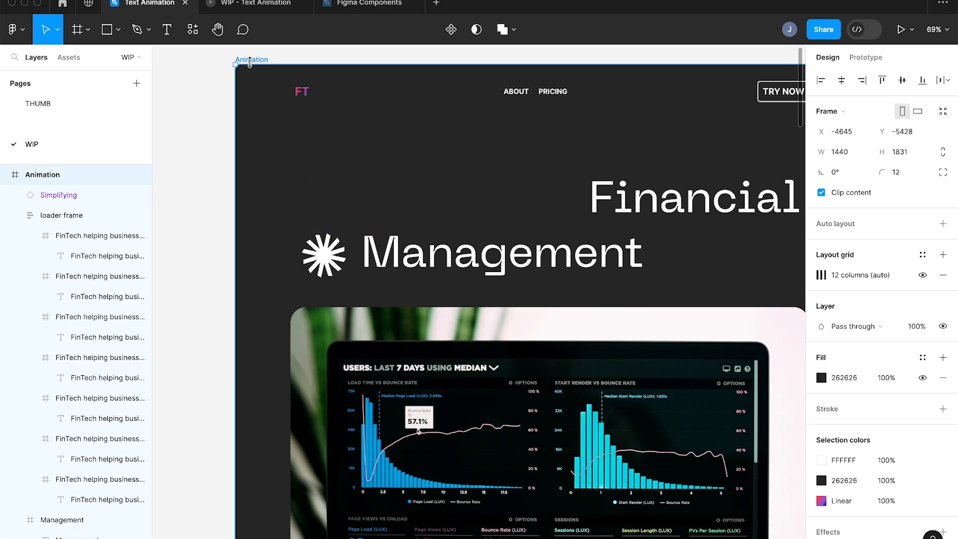
key("shift+space")
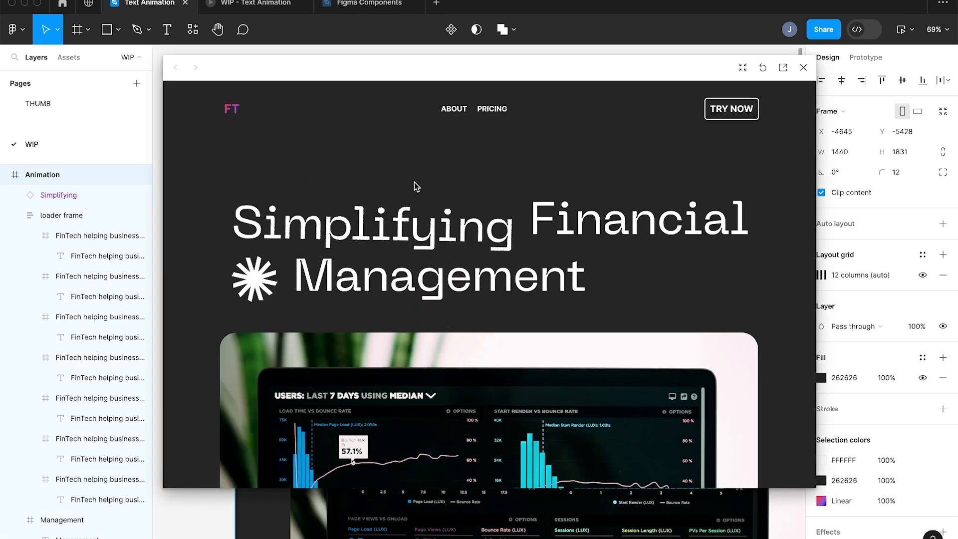
left_click(760, 71)
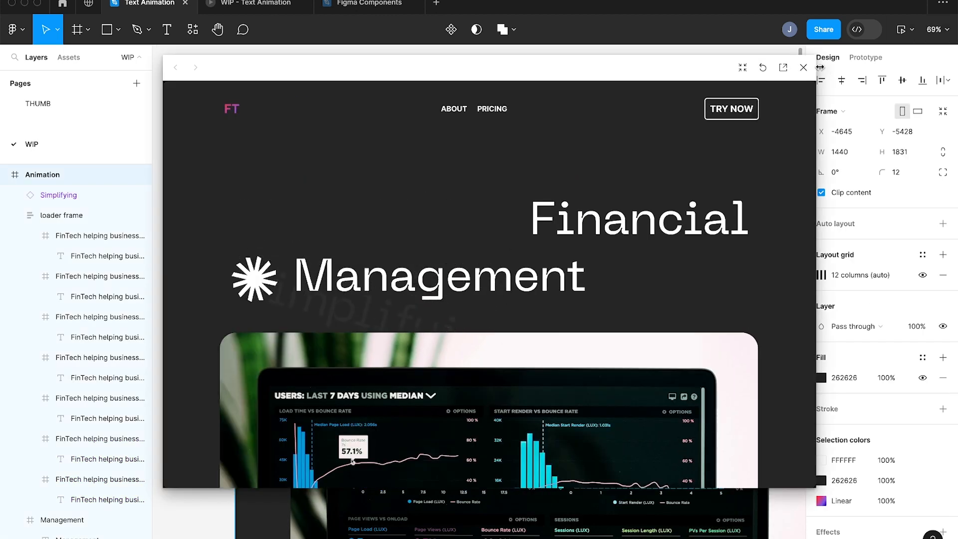
left_click(803, 68)
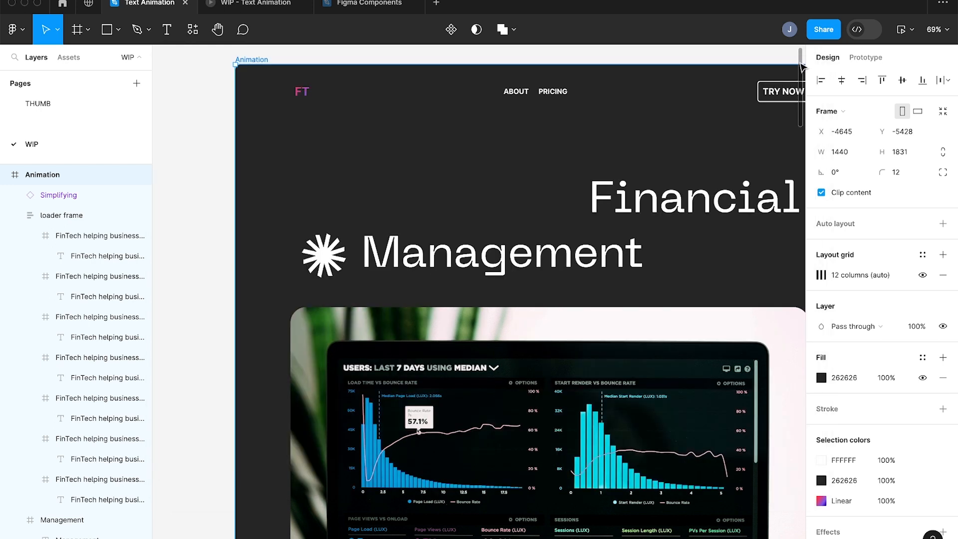
- Enable Clip content on the Simplifying component's Loaded variant and preview the Animation frame again
left_click(686, 163)
scroll(686, 162, "left", 15)
left_click(517, 275)
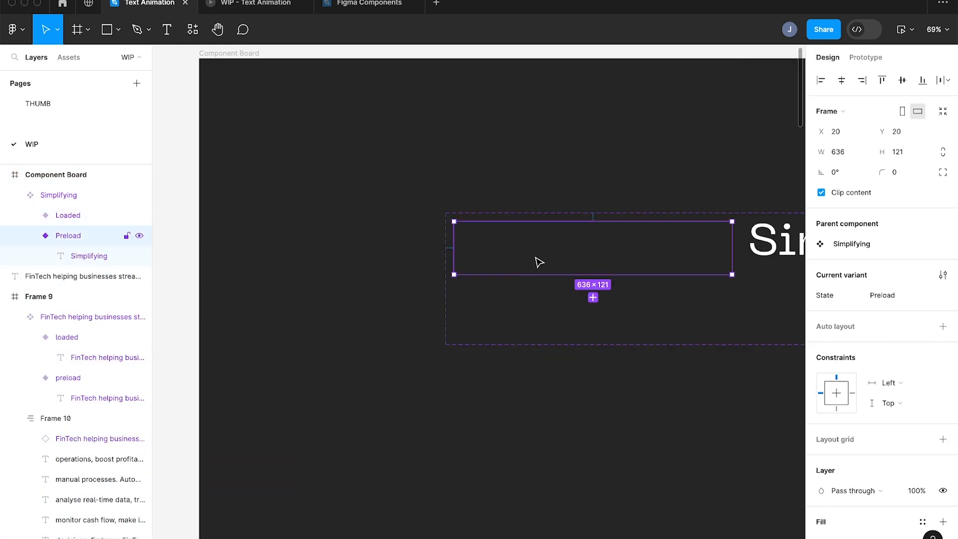
scroll(614, 230, "right", 3)
scroll(599, 234, "right", 6)
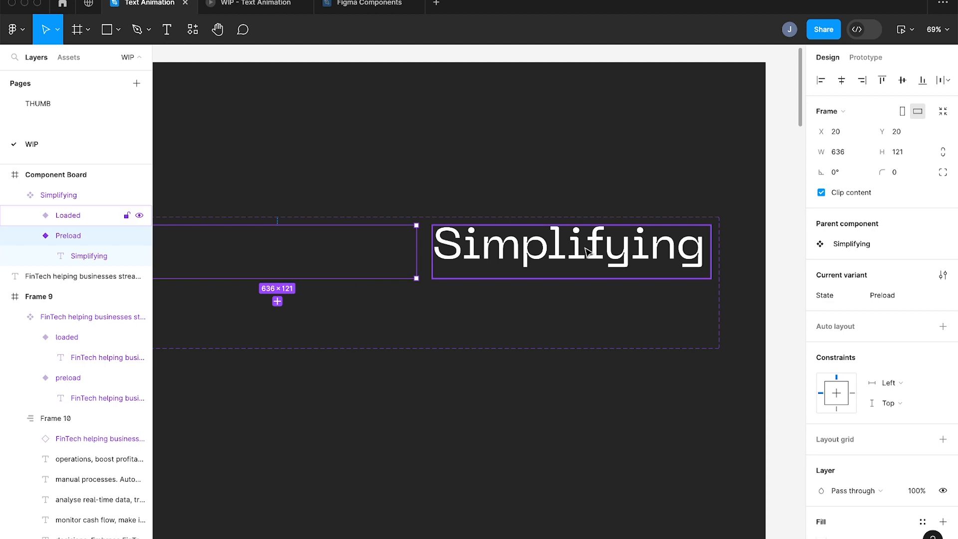
left_click(586, 251)
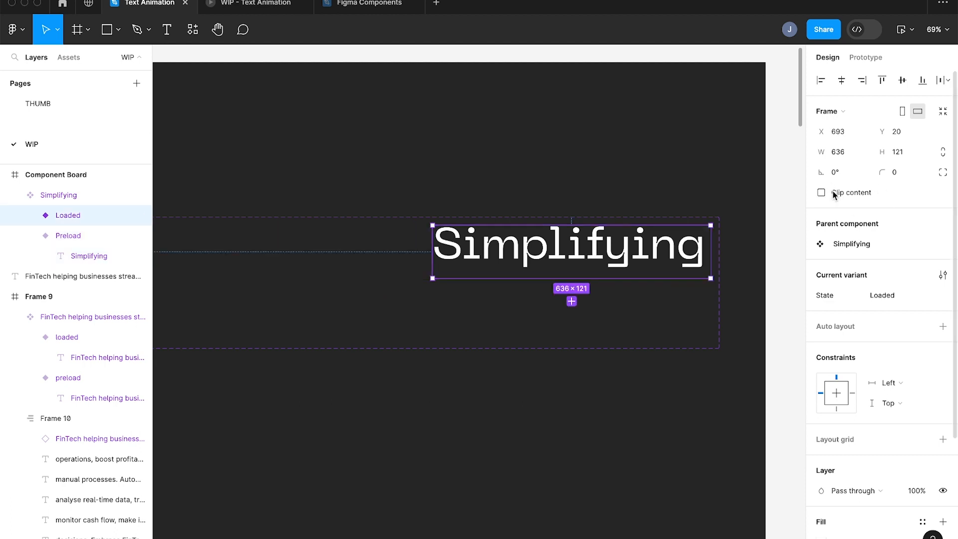
scroll(558, 190, "left", 7)
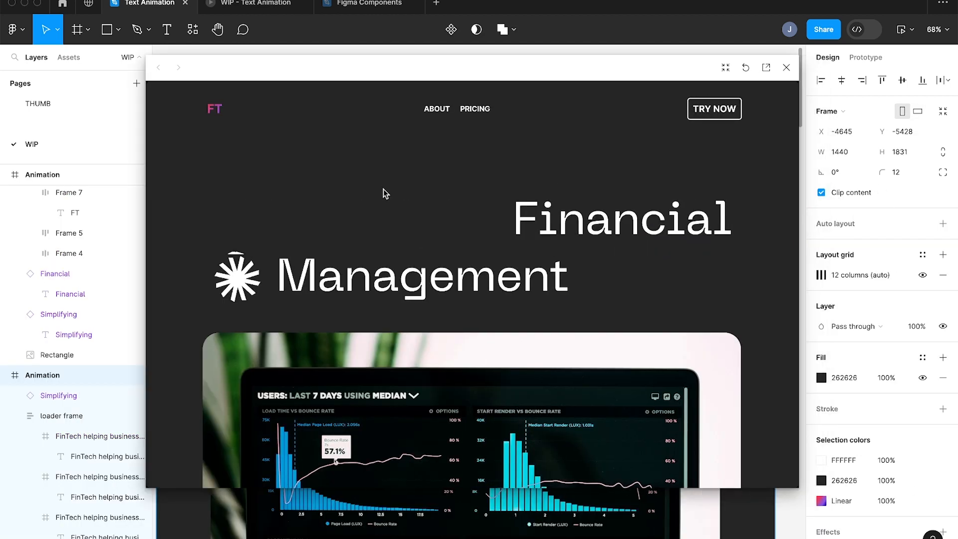
left_click(786, 68)
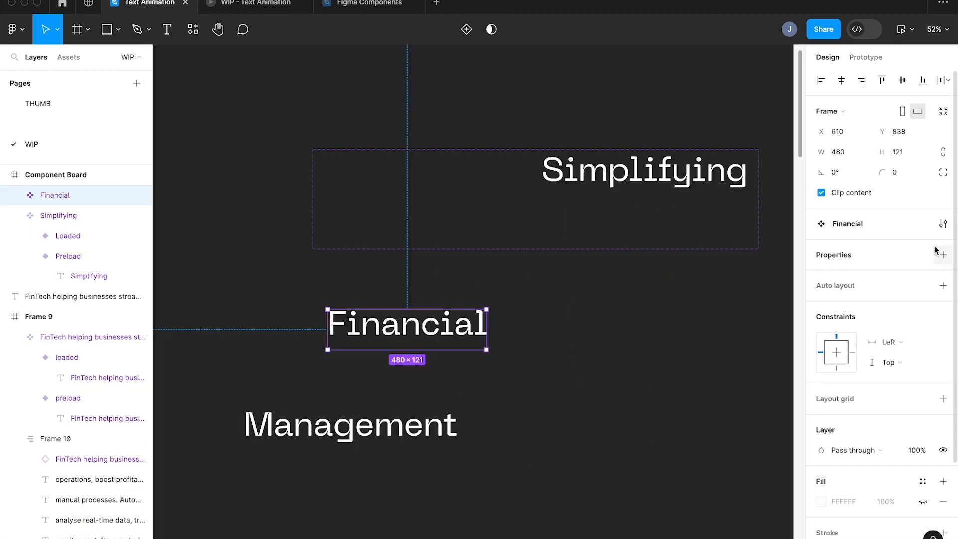
- Add a State variant property to the Financial component and name its value Preload
left_click(925, 254)
double_click(645, 333)
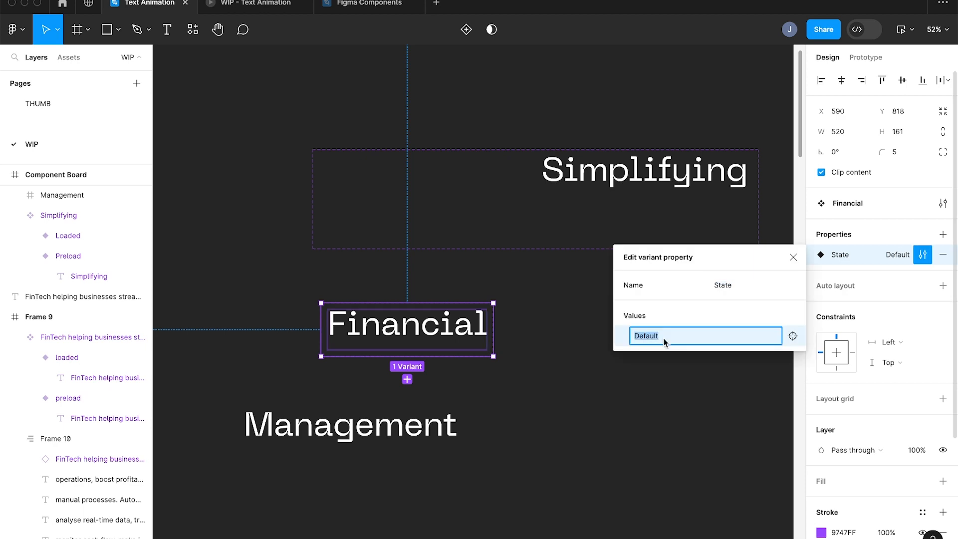
type("Preload")
key("Return")
- Connect Financial's Preload variant to its Loaded variant and set the interaction's trigger to After delay
left_click(430, 341)
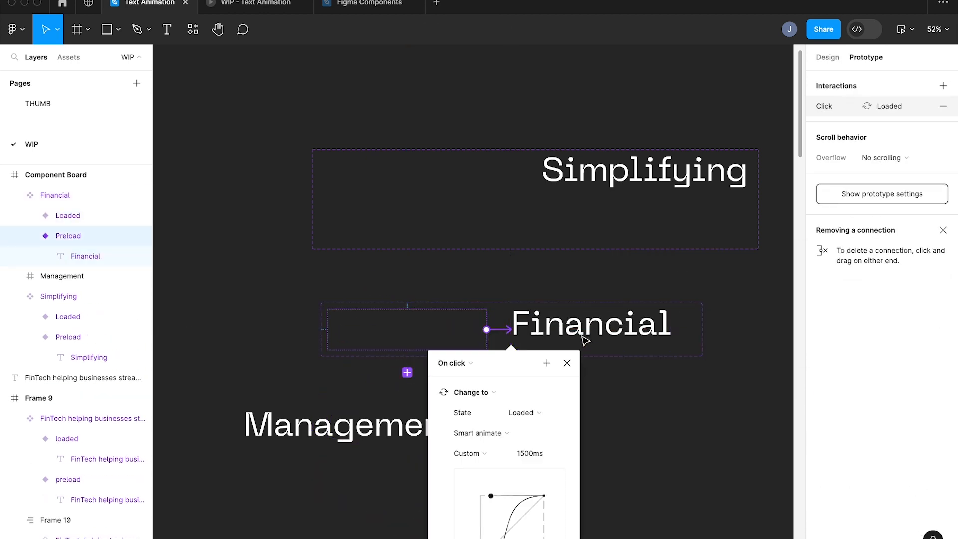
left_click(583, 274)
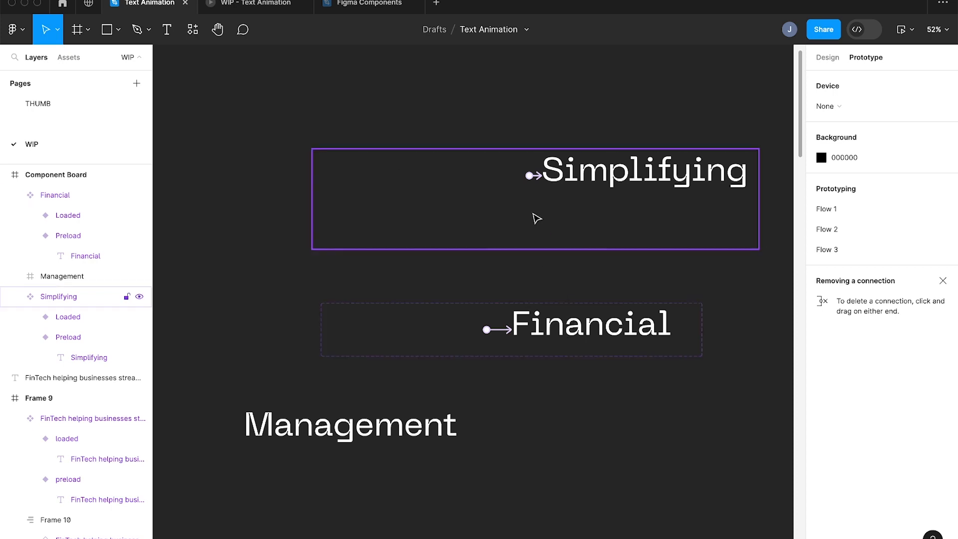
left_click(421, 326)
scroll(422, 326, "up", 3)
left_click(518, 331)
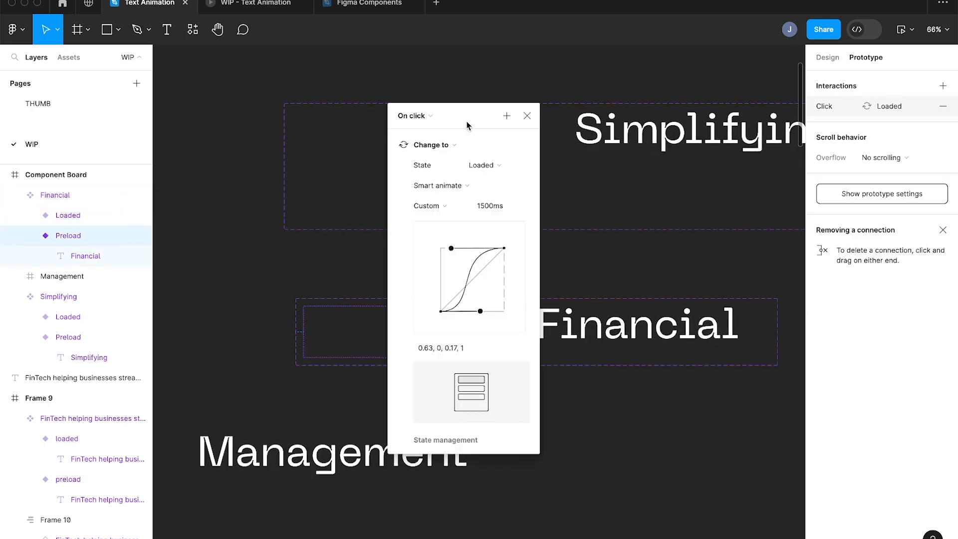
left_click(411, 118)
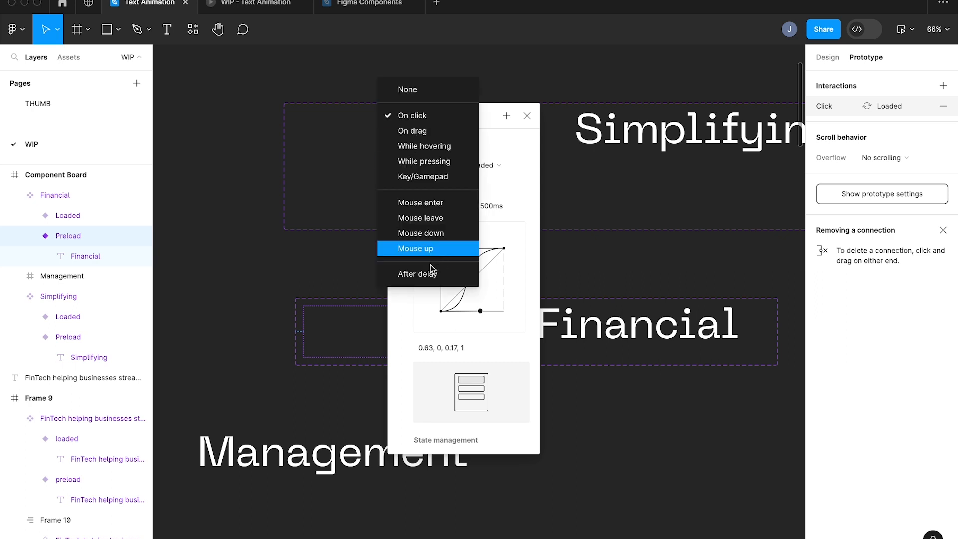
left_click(431, 273)
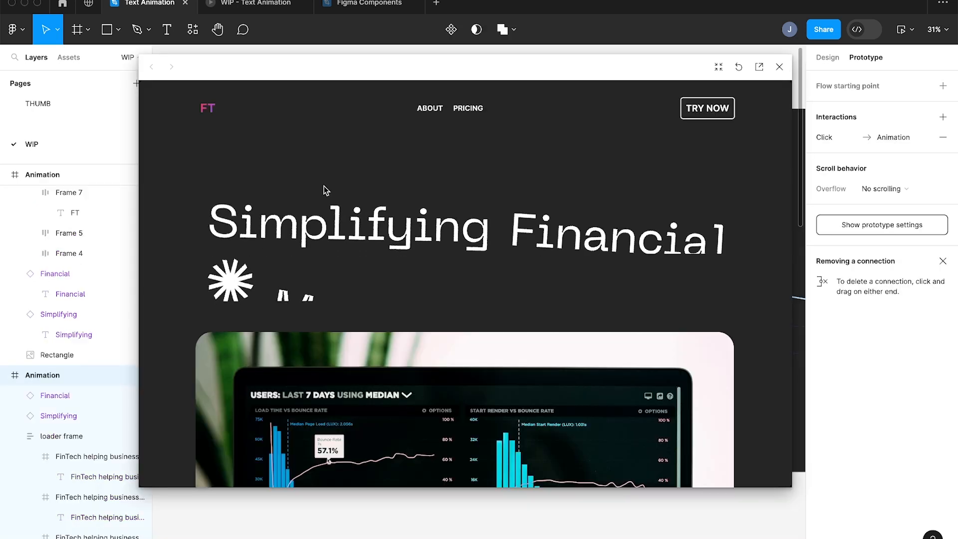
- Replay the full heading animation in the preview, trigger the transition to the second Animation frame, and close the preview
left_click(733, 69)
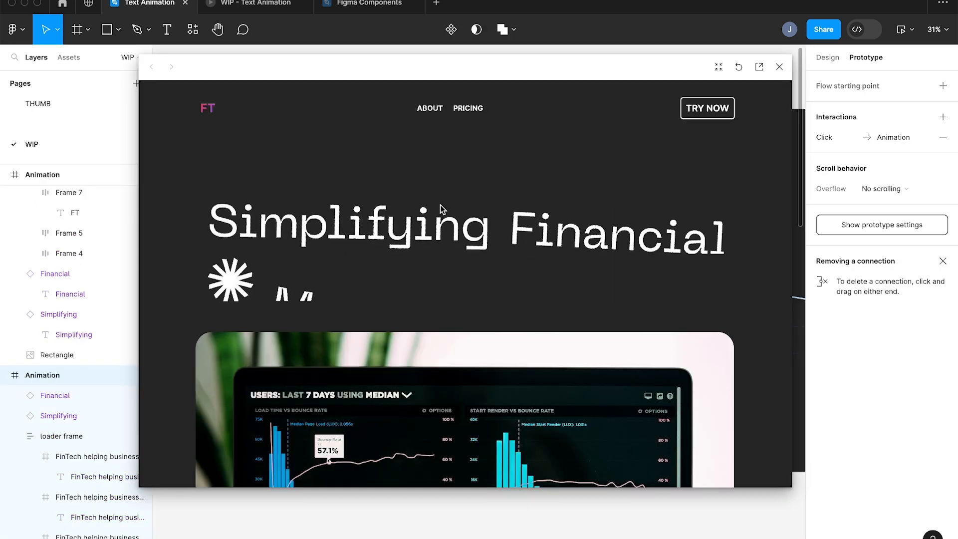
left_click(421, 206)
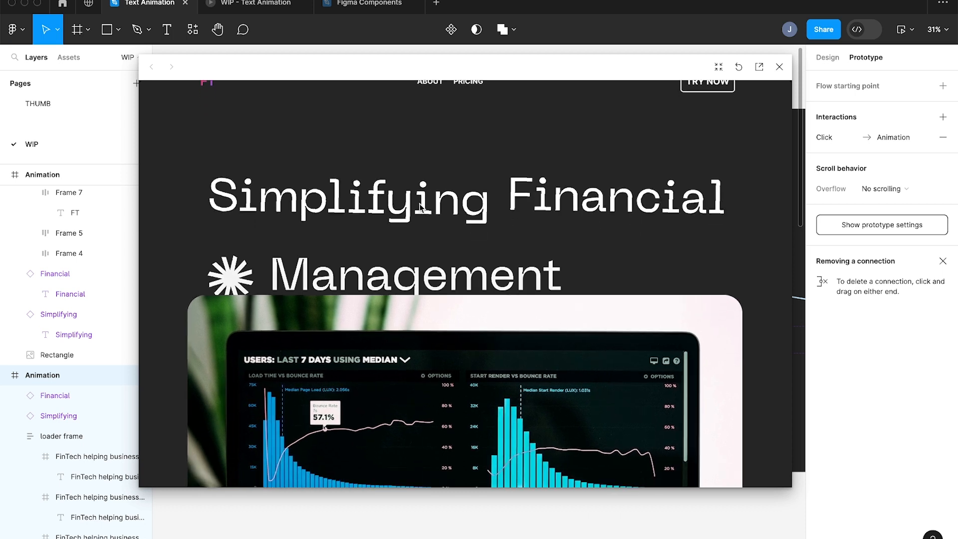
left_click(779, 67)
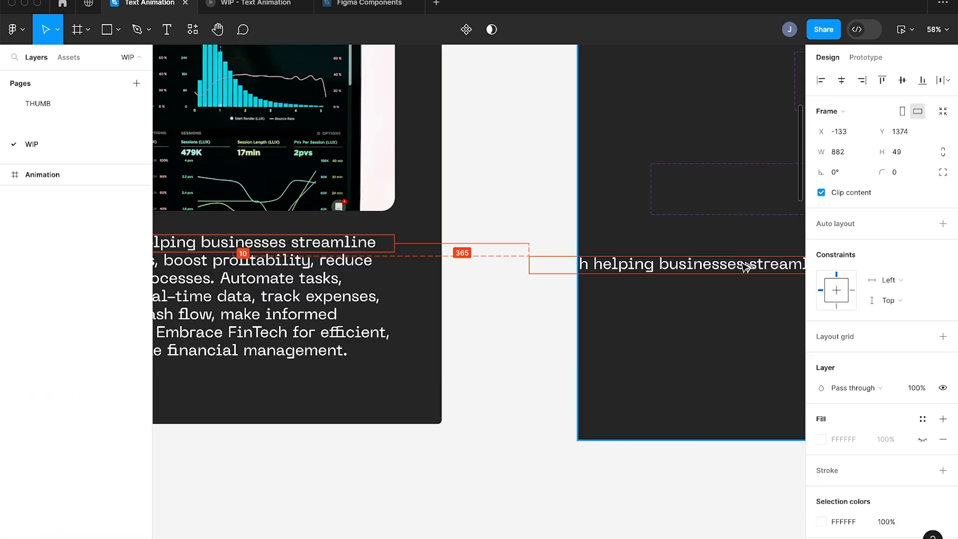
- Place the "FinTech helping businesses streamline" line on the Component Board as a component and add a State variant property with the value Preload
left_click_drag(742, 263, 760, 276)
scroll(690, 279, "right", 3)
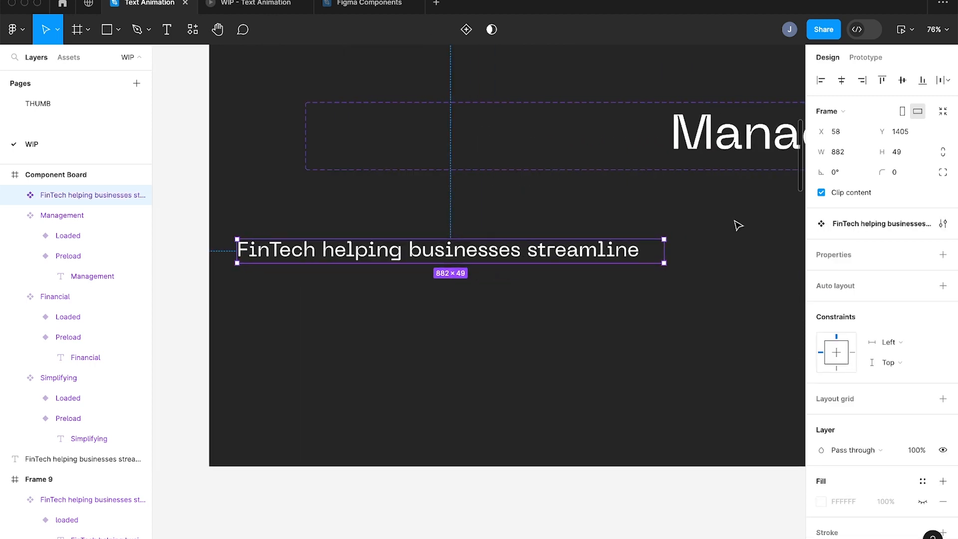
left_click(943, 254)
left_click(878, 292)
double_click(848, 254)
type("State")
key("Return")
left_click(848, 254)
left_click(645, 336)
type("Preload")
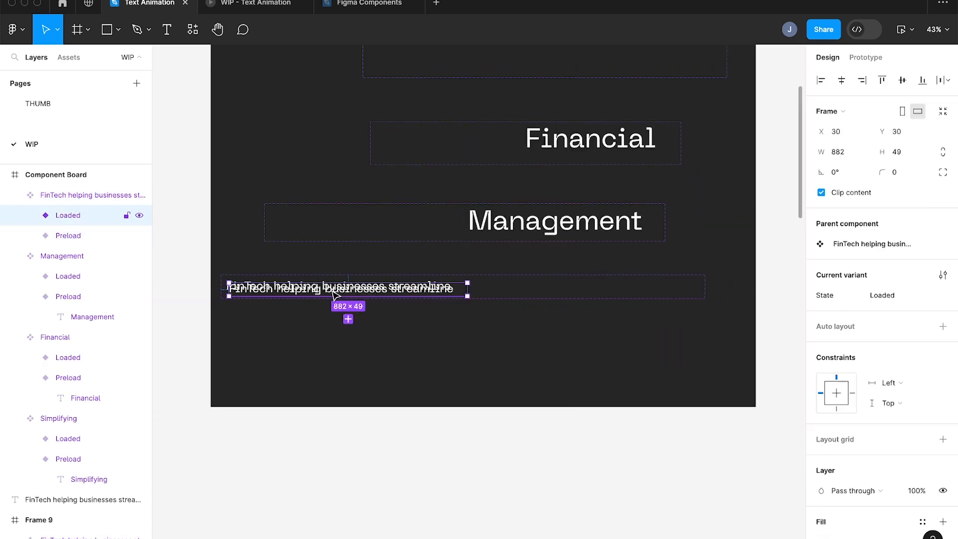
- Position the FinTech line's Loaded variant beside Preload, and rotate the Preload text to -10° below its clipped frame
left_click_drag(334, 295, 567, 292)
left_click(307, 321)
double_click(309, 314)
left_click(847, 153)
type("-10")
key("Return")
left_click_drag(471, 299, 470, 385)
- Connect the FinTech line's Preload variant to Loaded with an After delay, Smart animate interaction
left_click(334, 300)
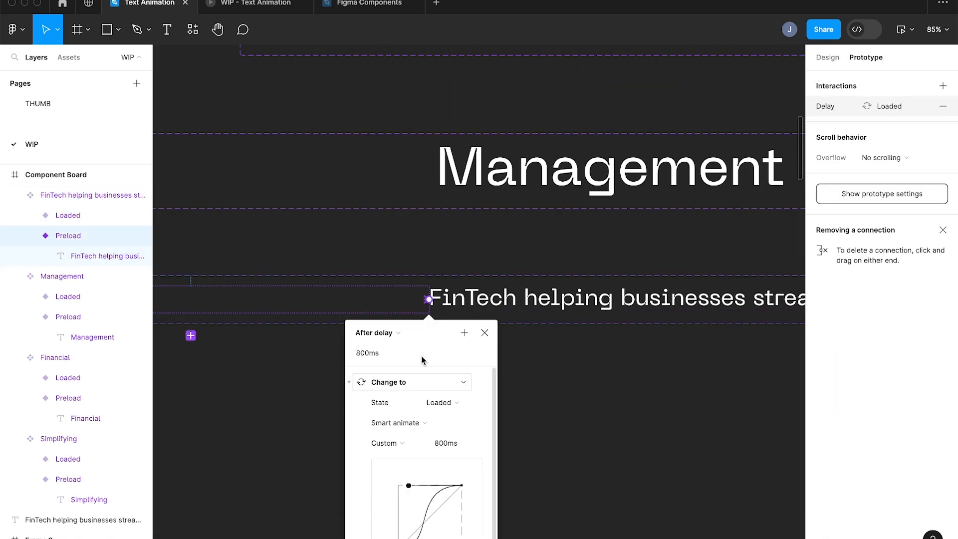
left_click_drag(420, 333, 392, 155)
left_click_drag(392, 160, 377, 122)
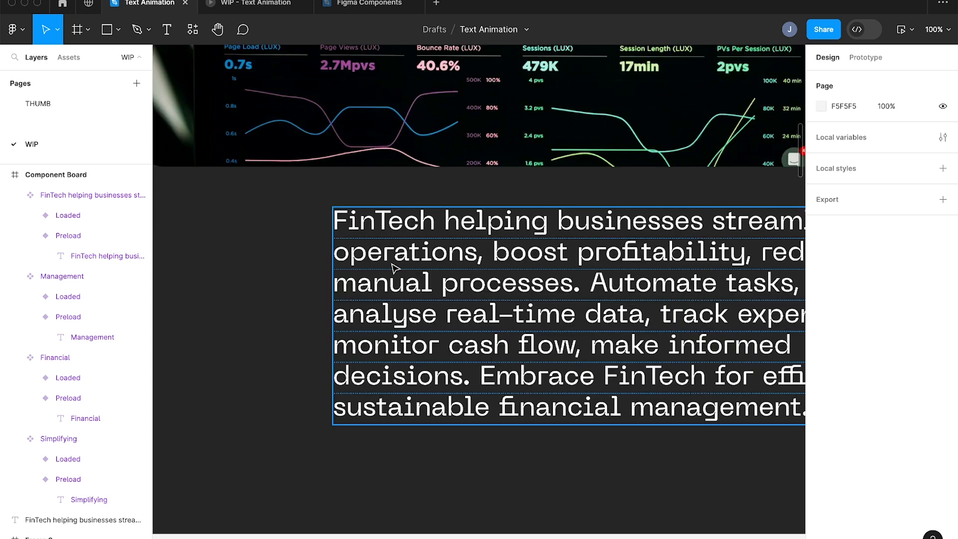
- Paste the FinTech line's component instance as the first row of the loader frame and set its state to Loaded
left_click(394, 267)
scroll(394, 268, "right", 2)
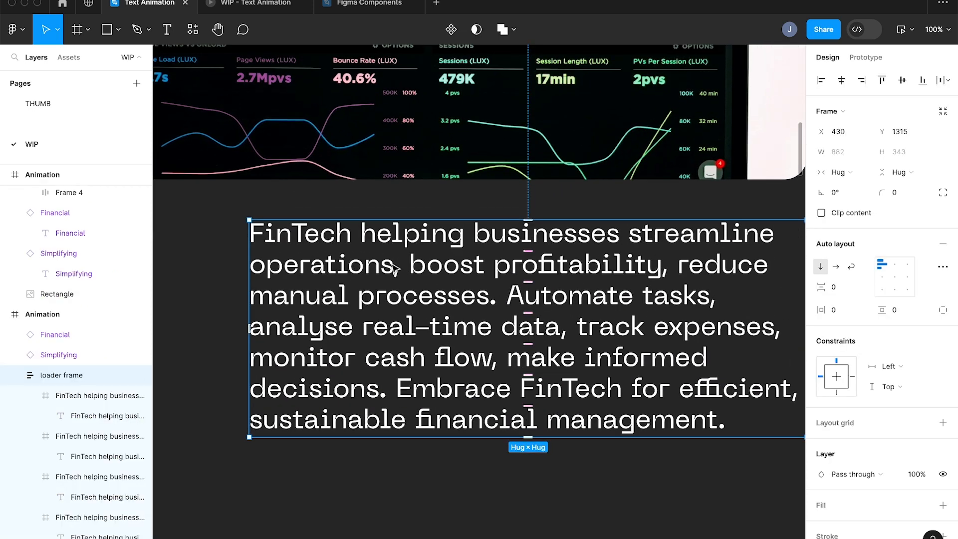
key("super+v")
key("Up")
key("Up")
key("Up")
key("Up")
key("Up")
key("Up")
key("Up")
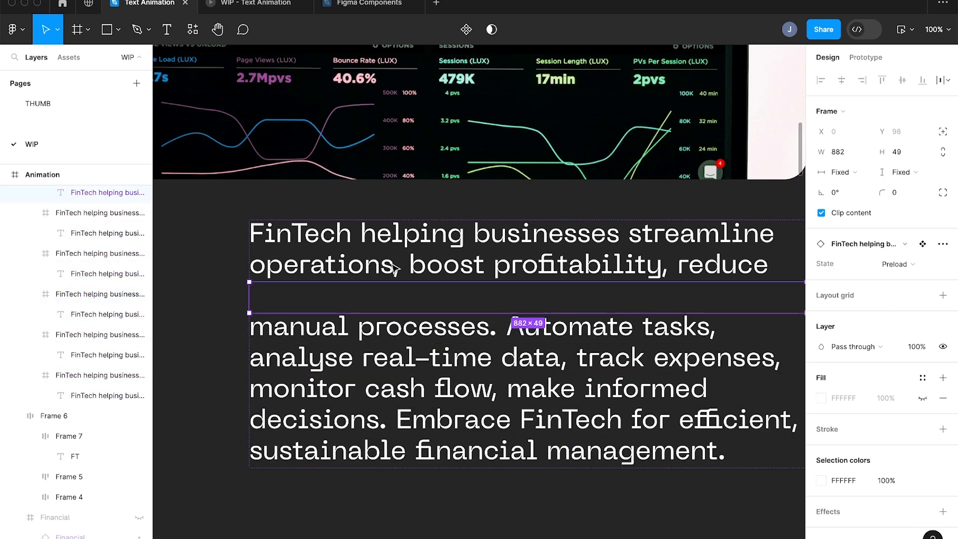
left_click(896, 264)
left_click(878, 278)
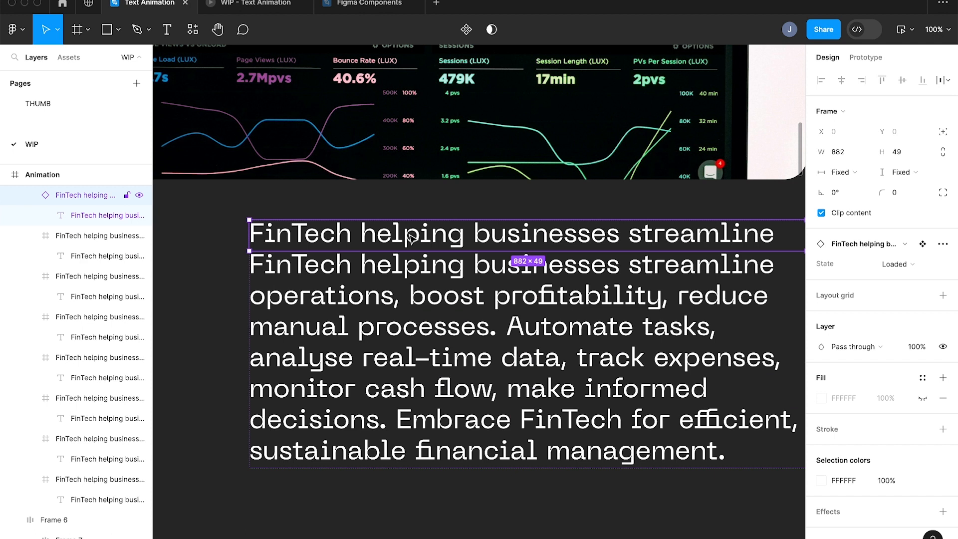
- Duplicate the Loaded line instance twice, set the second row's text to "operations, boost profitability, reduce", and remove the two matching plain rows
key("super+d")
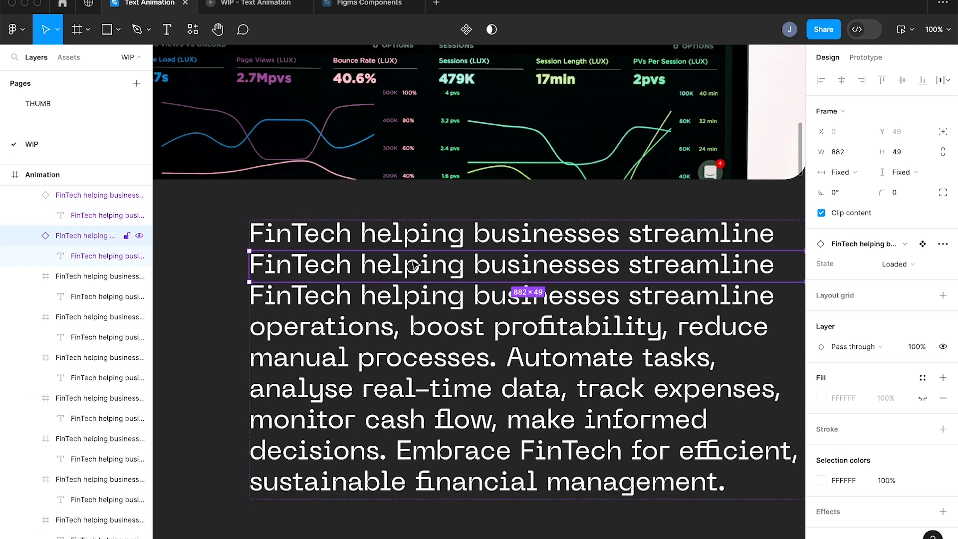
key("super+d")
left_click(340, 360)
double_click(339, 359)
key("ctrl+c")
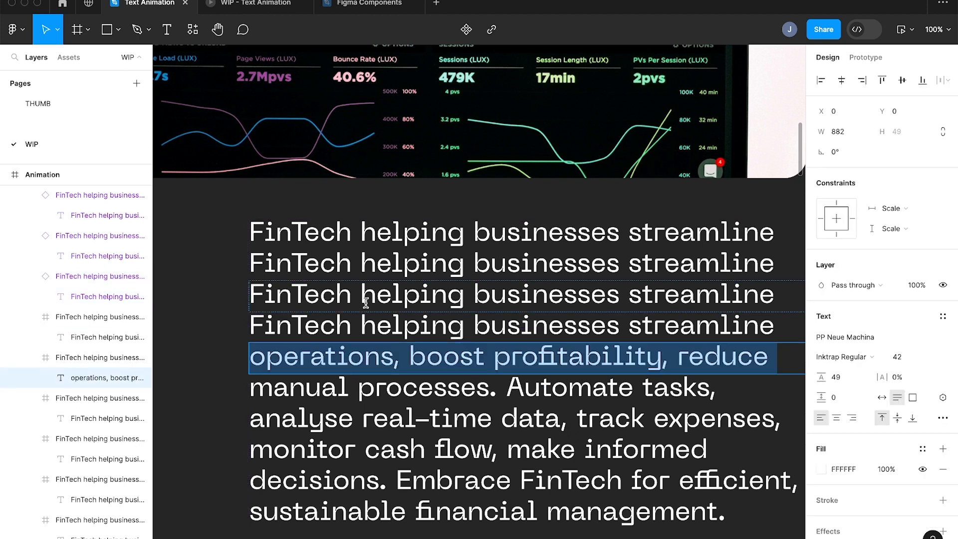
triple_click(331, 266)
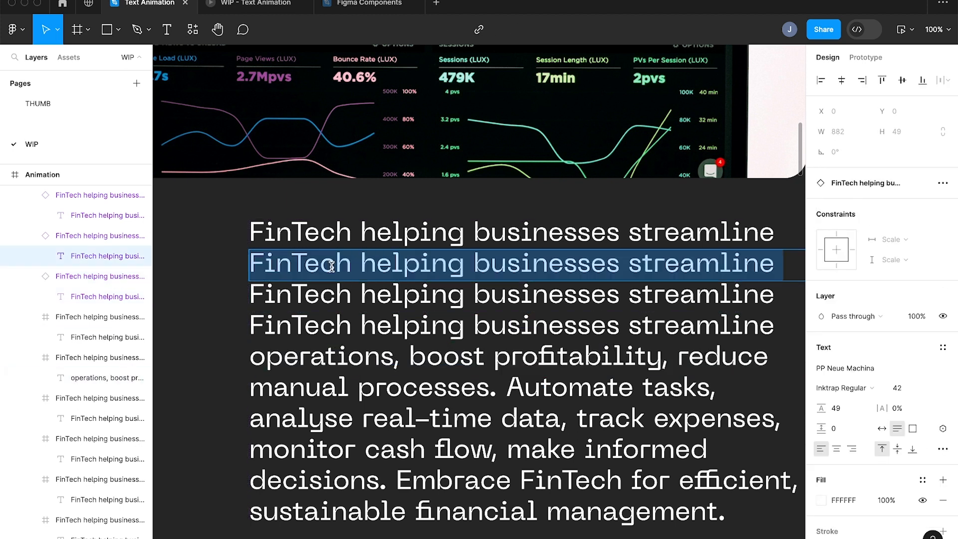
key("ctrl+v")
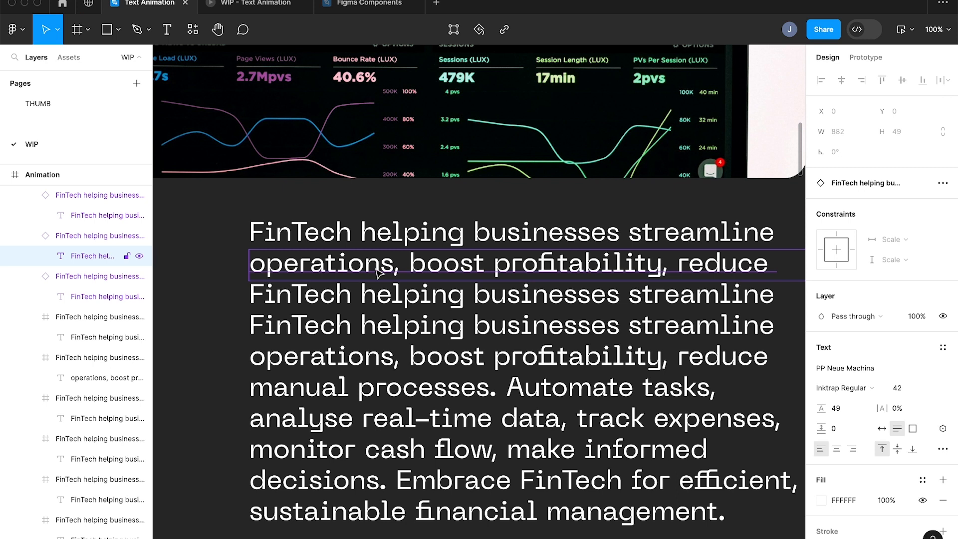
left_click(325, 299)
scroll(423, 251, "down", 2)
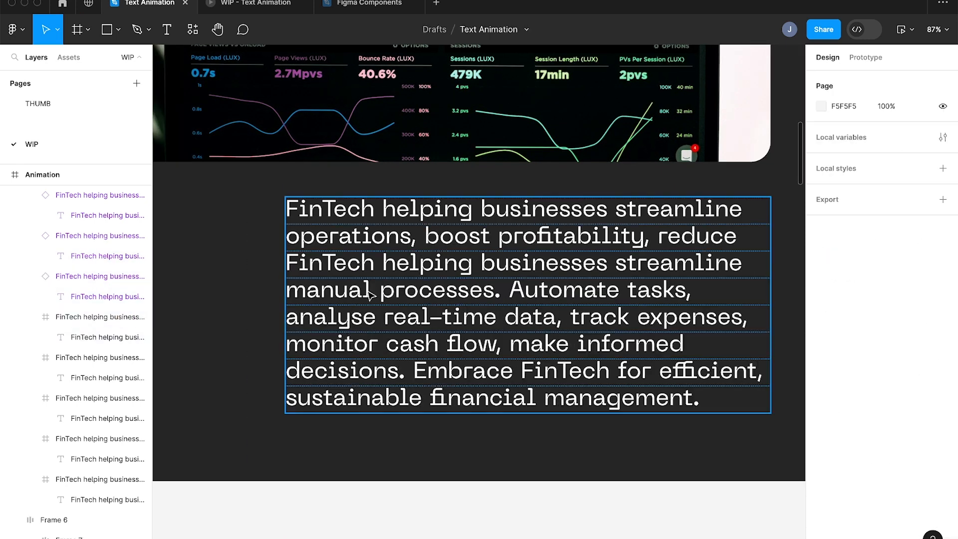
- Replace rows three to five with line instances reading "manual processes. Automate tasks,", "analyse real-time data, track expenses," and "monitor cash flow, make informed"
left_click(379, 263)
double_click(378, 263)
type("manual processes. Automate tasks,")
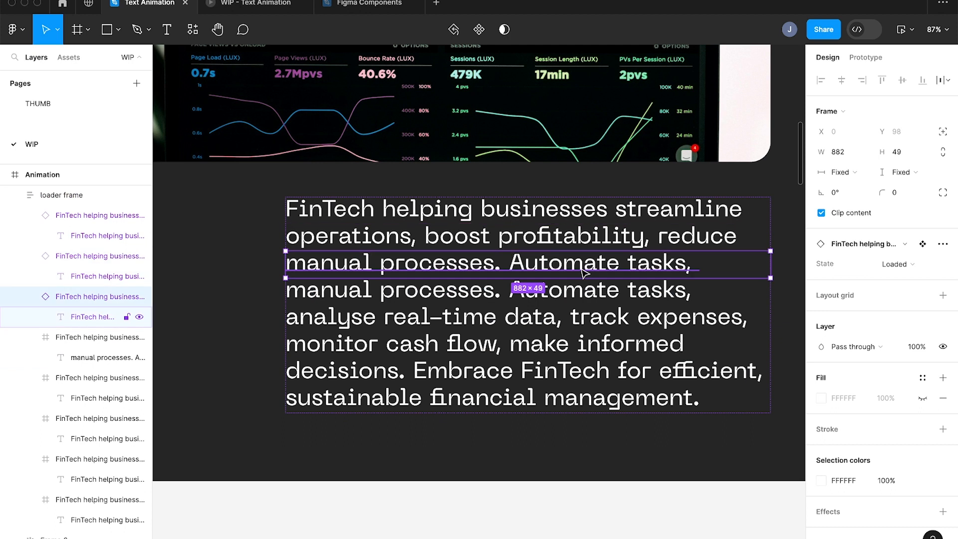
type("analyse real-time data, track expenses,")
left_click(425, 315)
key("Delete")
type("monitor cash flow, make informed")
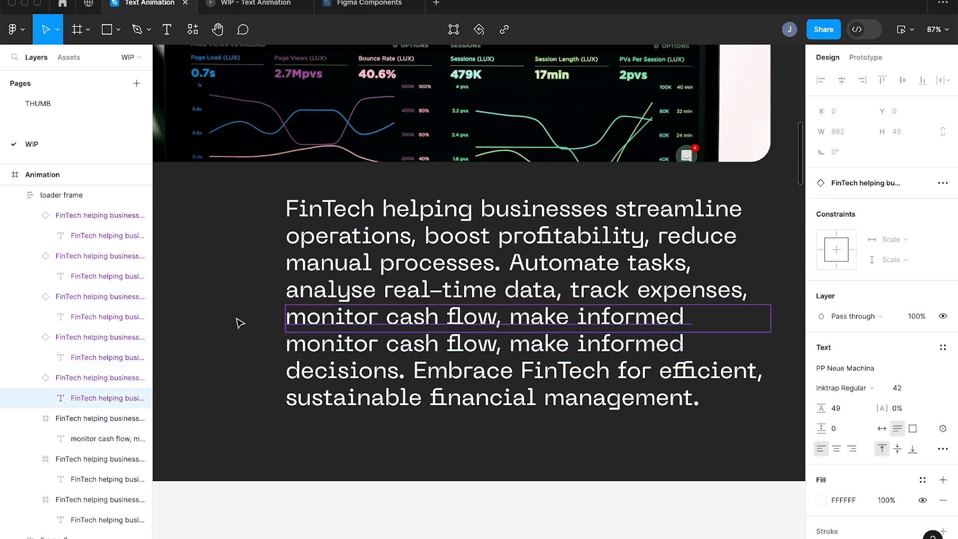
- Replace the last two paragraph rows with line instances reading "decisions. Embrace FinTech for efficient," and "sustainable financial management."
key("ctrl+d")
key("ctrl+d")
double_click(333, 421)
double_click(356, 368)
key("ctrl+v")
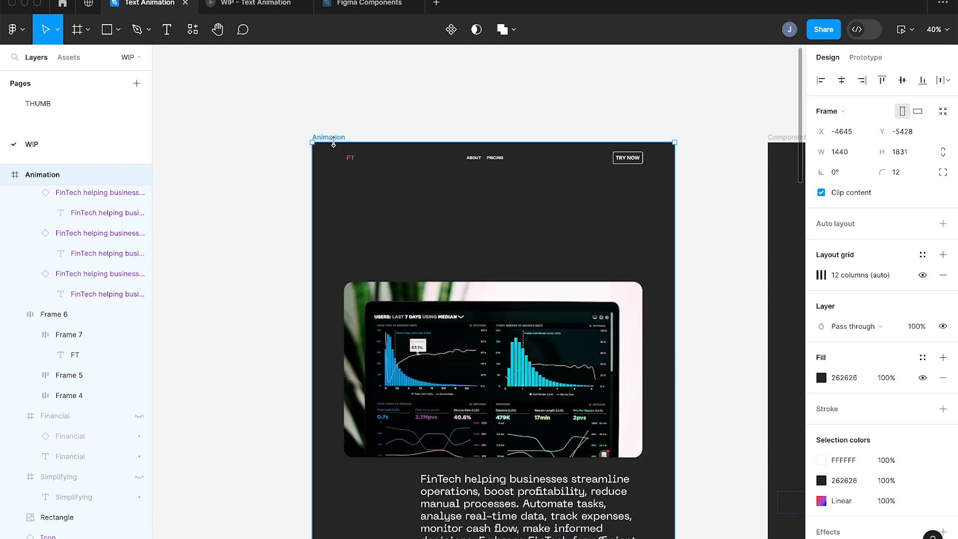
- Move the whole Animation frame further left, away from the Component Board, and turn it into a component
scroll(318, 112, "down", 3)
scroll(318, 114, "left", 4)
left_click_drag(501, 131, 302, 131)
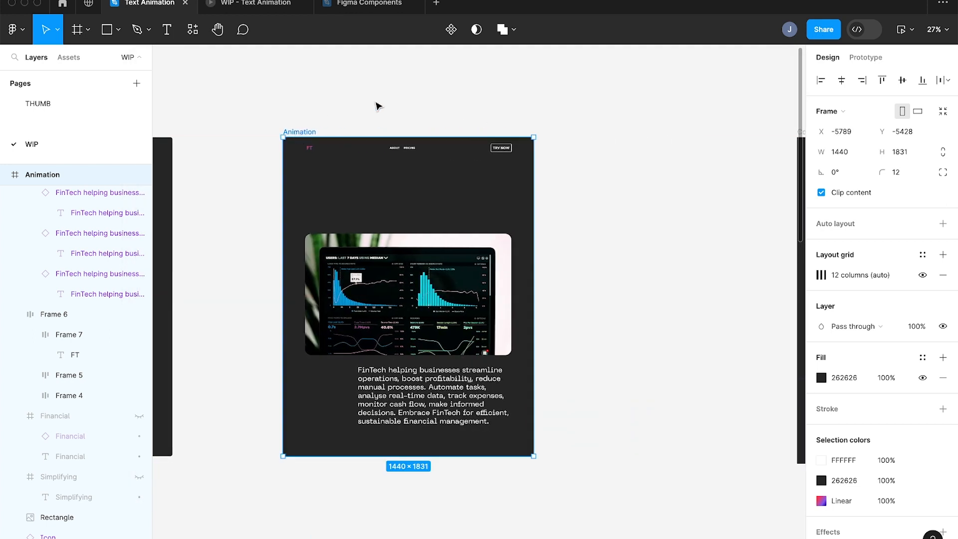
scroll(299, 132, "up", 3)
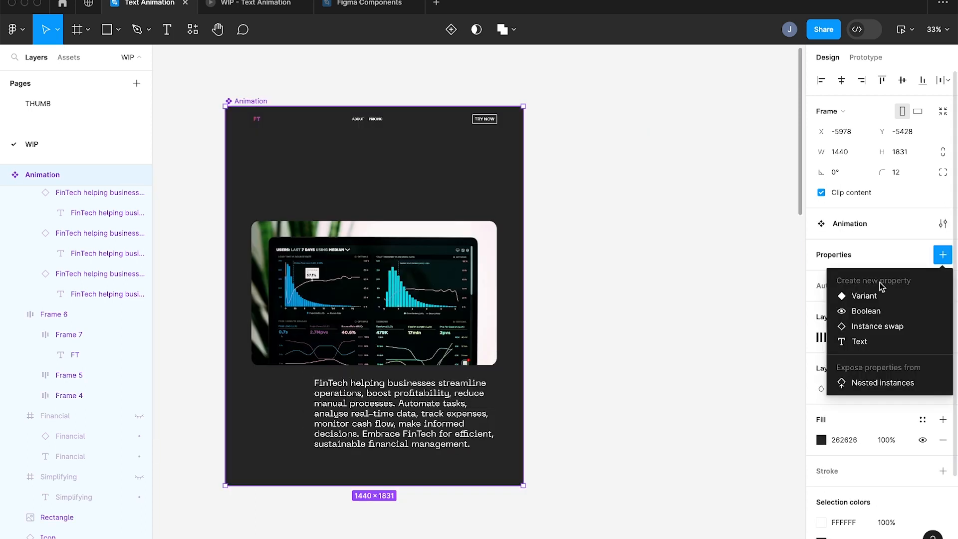
- Add a variant property named State to the Animation component and rename its default value to 1st
left_click(870, 297)
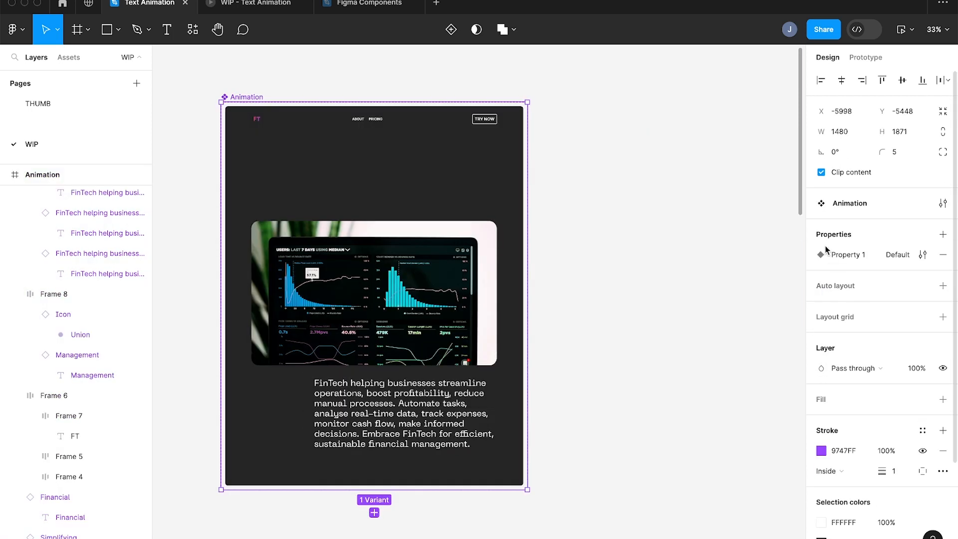
type("State")
key("Return")
left_click(922, 253)
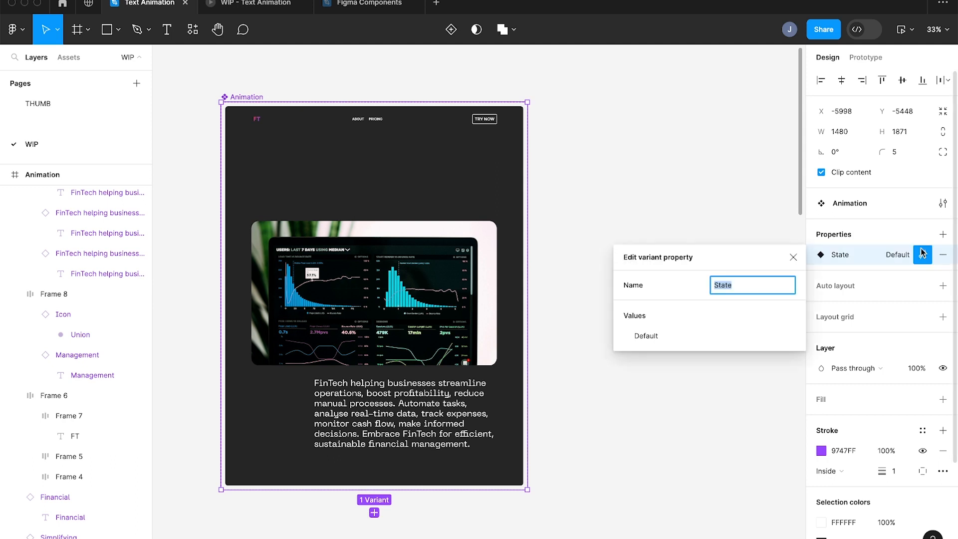
double_click(678, 334)
type("1st")
key("Return")
- Add a second variant to the Animation component and arrange both in a horizontal auto layout with 24 spacing
left_click(374, 512)
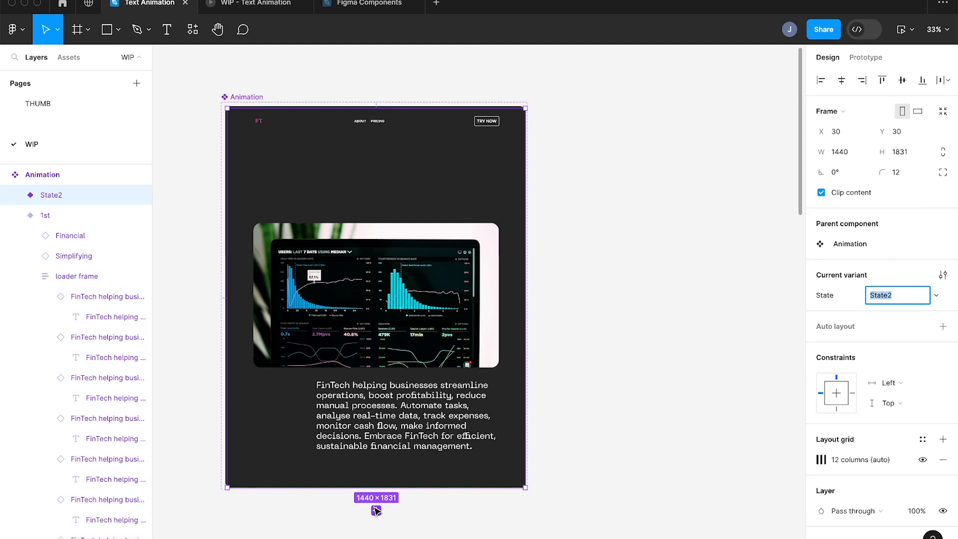
scroll(474, 419, "right", 3)
left_click(180, 95)
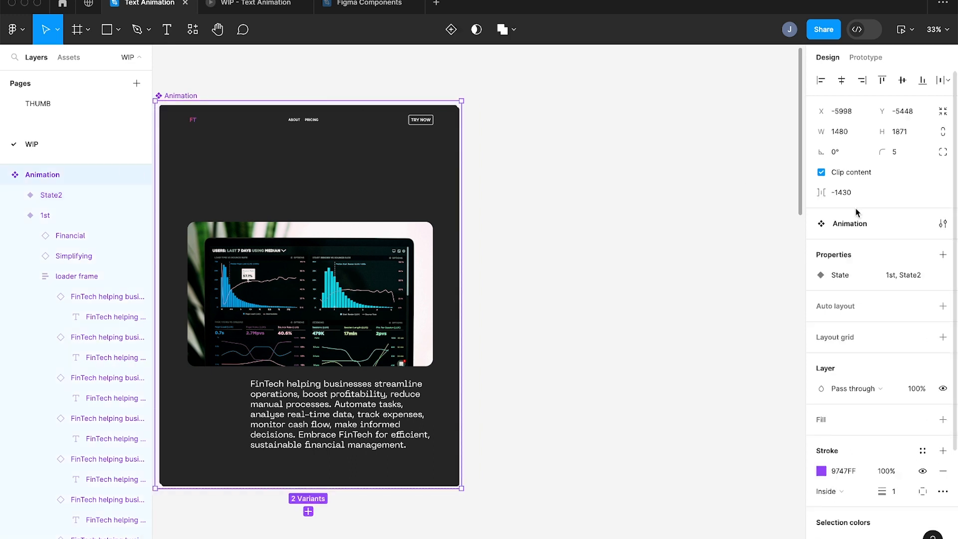
key("shift+a")
left_click(834, 350)
type("24")
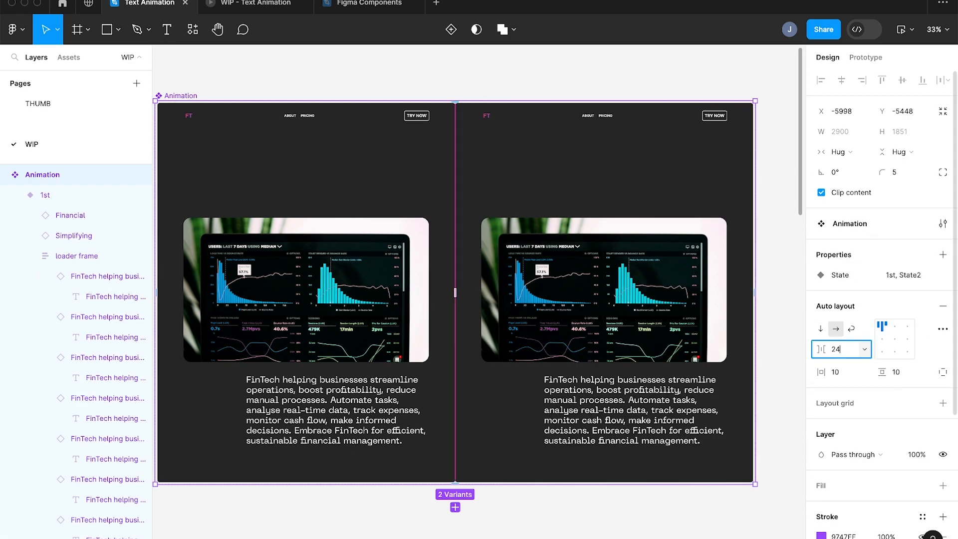
- Select the paragraph line instances in both Animation variants and set their state to Preload
left_click(419, 182)
scroll(461, 173, "left", 2)
scroll(408, 389, "up", 3)
double_click(425, 367)
left_click(424, 352, "shift")
left_click(423, 445, "shift")
scroll(424, 434, "right", 3)
left_click(608, 368, "shift")
left_click(888, 314)
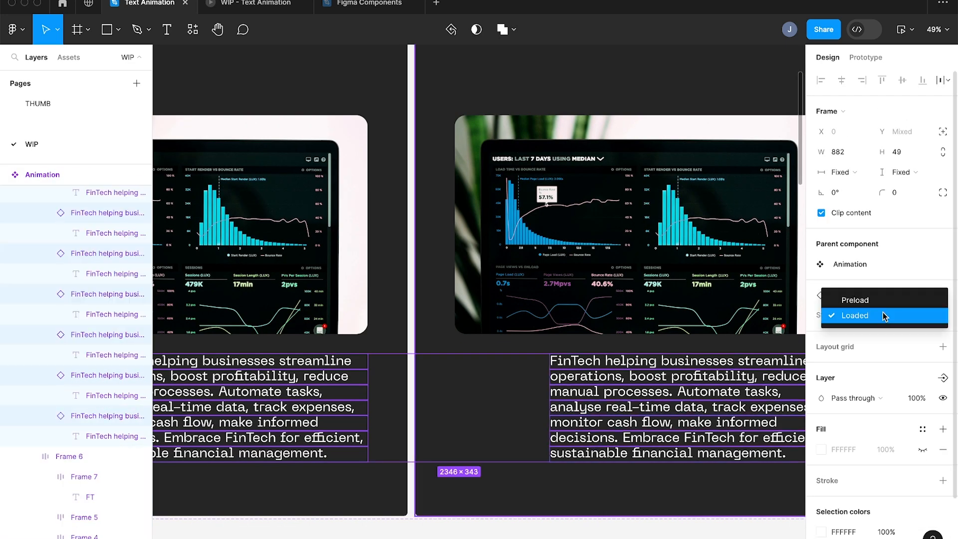
left_click(882, 299)
- Shorten the 1st variant of the Animation component to a height of 1024
scroll(694, 219, "down", 3)
left_click(559, 219)
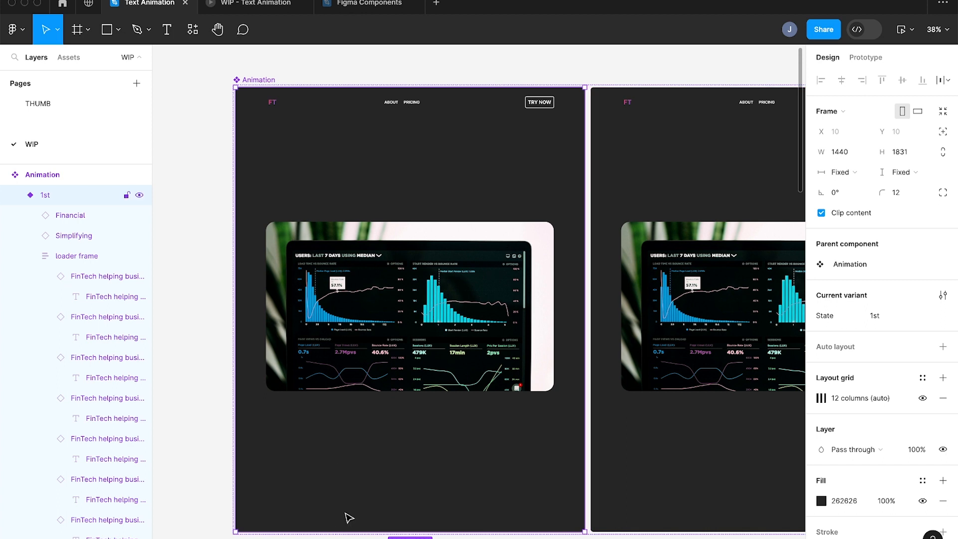
left_click_drag(328, 529, 374, 292)
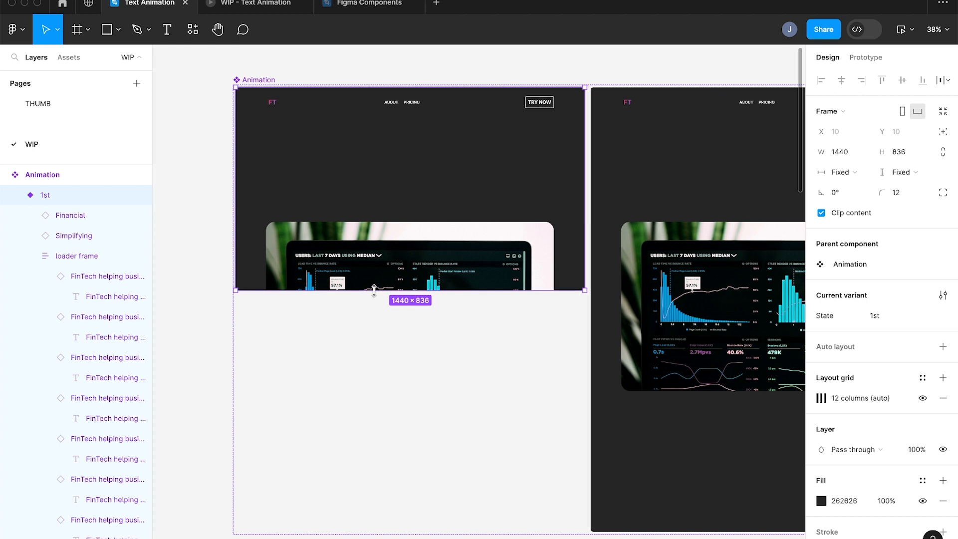
scroll(380, 158, "right", 5)
left_click(467, 164)
left_click(349, 164)
left_click(899, 152)
type("1024")
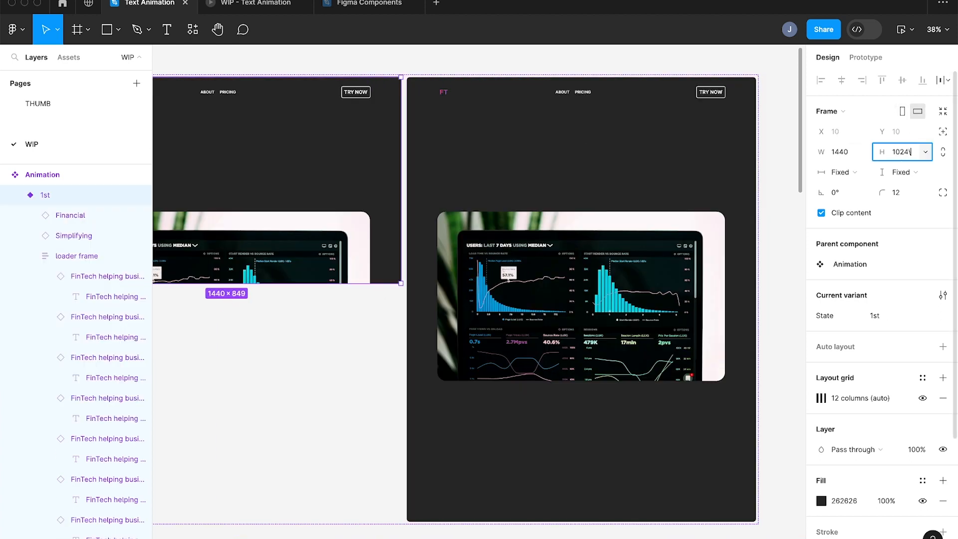
key("Return")
- Set the height of the State2 variant of the Animation component to 1024 as well
left_click(467, 165)
left_click(899, 152)
type("1024")
key("Return")
left_click(550, 207)
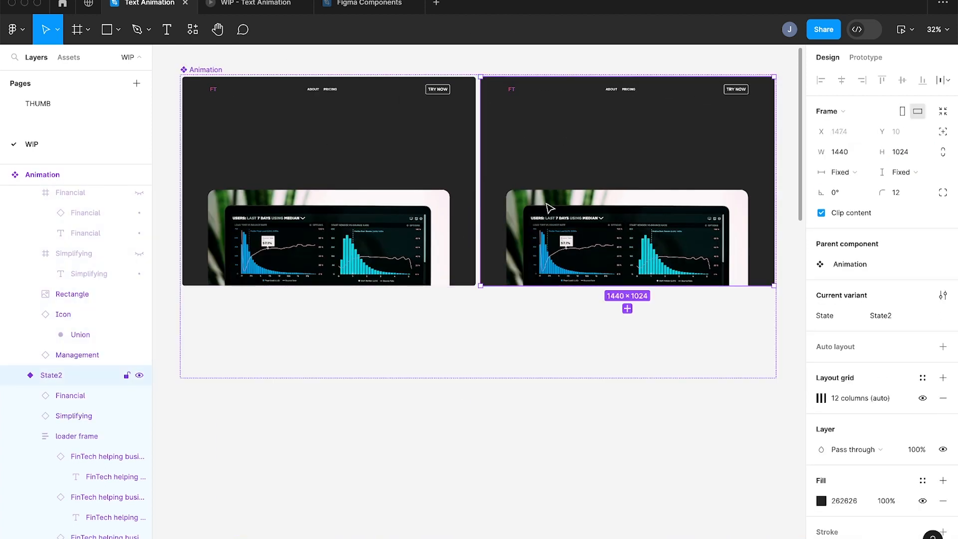
- Widen the layer list, select all layers inside the State2 variant, and move them up until the paragraph area sits within the frame
scroll(545, 209, "right", 3)
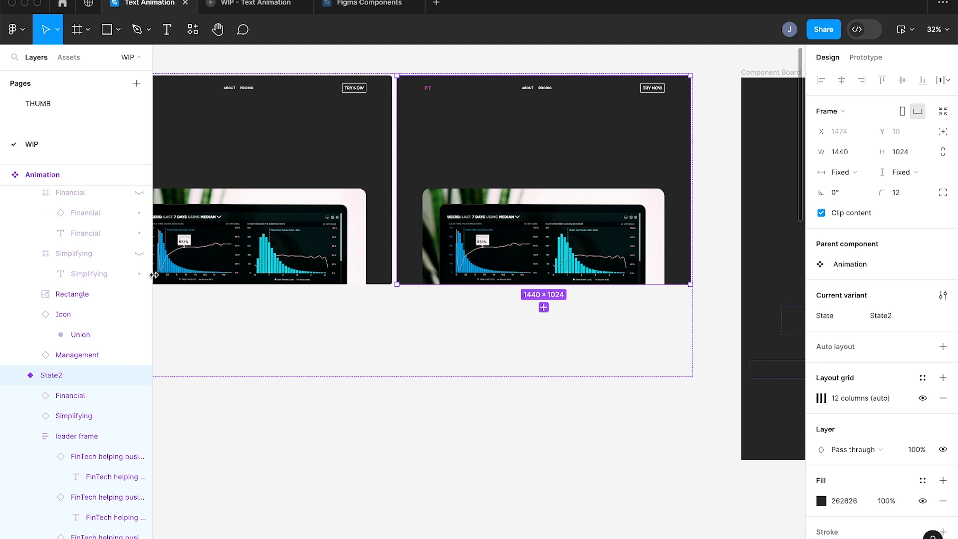
left_click(163, 277)
left_click(470, 217)
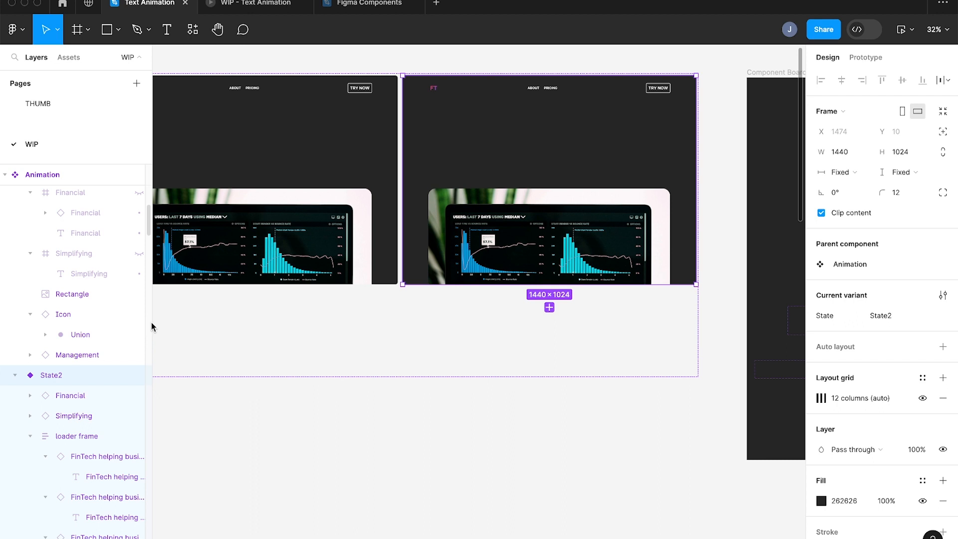
left_click_drag(149, 325, 296, 326)
left_click(82, 397)
left_click(84, 431, "shift")
scroll(527, 303, "left", 2)
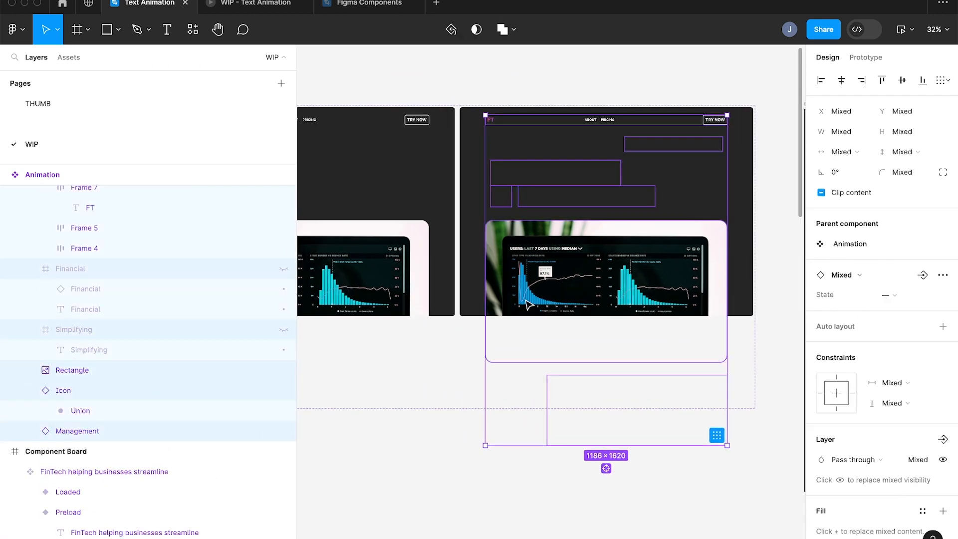
left_click_drag(569, 263, 551, 104)
left_click_drag(563, 162, 566, 130)
scroll(561, 135, "left", 1)
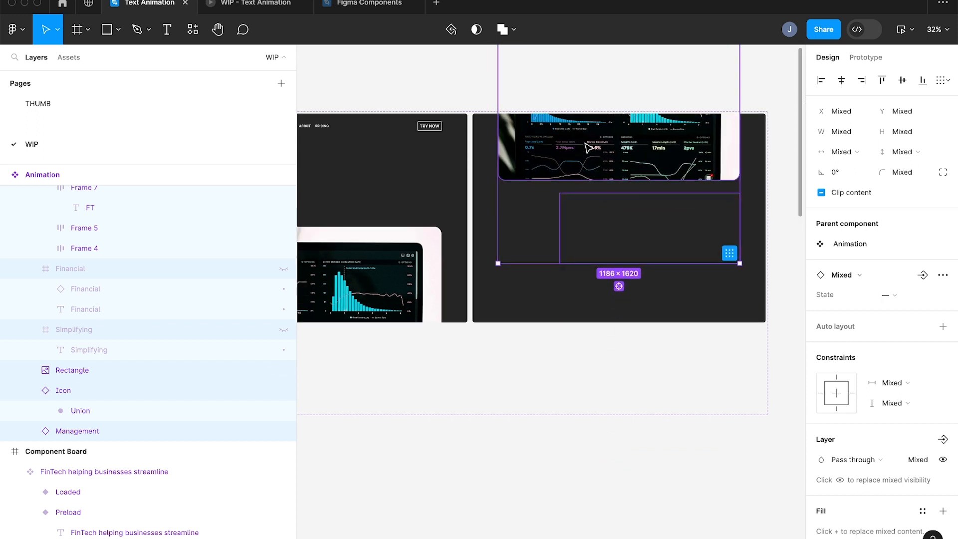
left_click(459, 78)
- Connect the 1st variant to State2 with a prototype interaction, and preview the transition down to the paragraph area in the WIP prototype
scroll(474, 112, "left", 4)
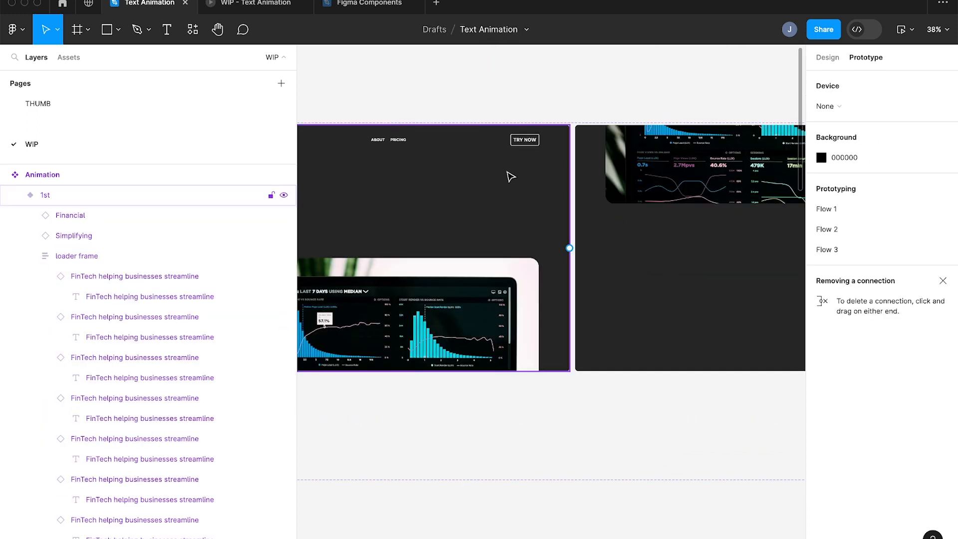
left_click(510, 176)
scroll(576, 227, "up", 3)
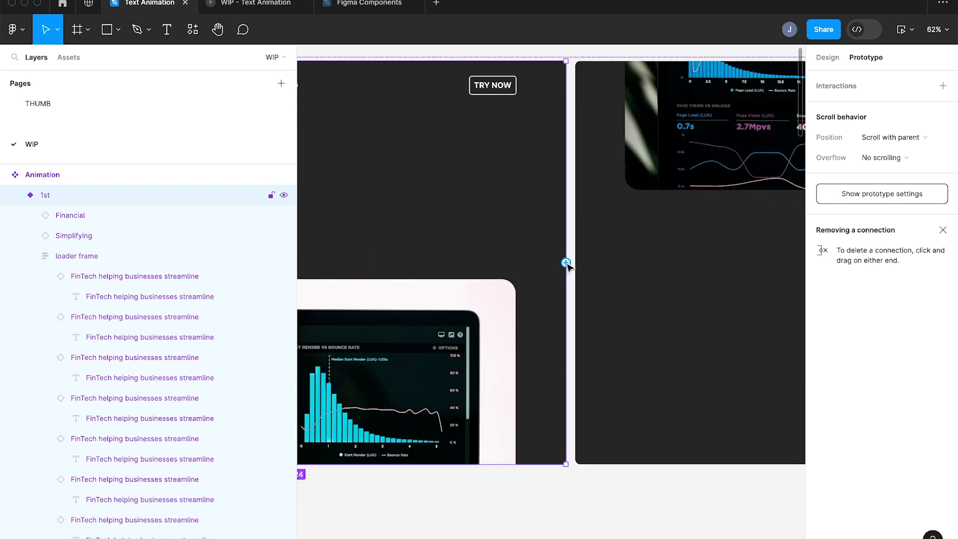
left_click_drag(566, 263, 603, 281)
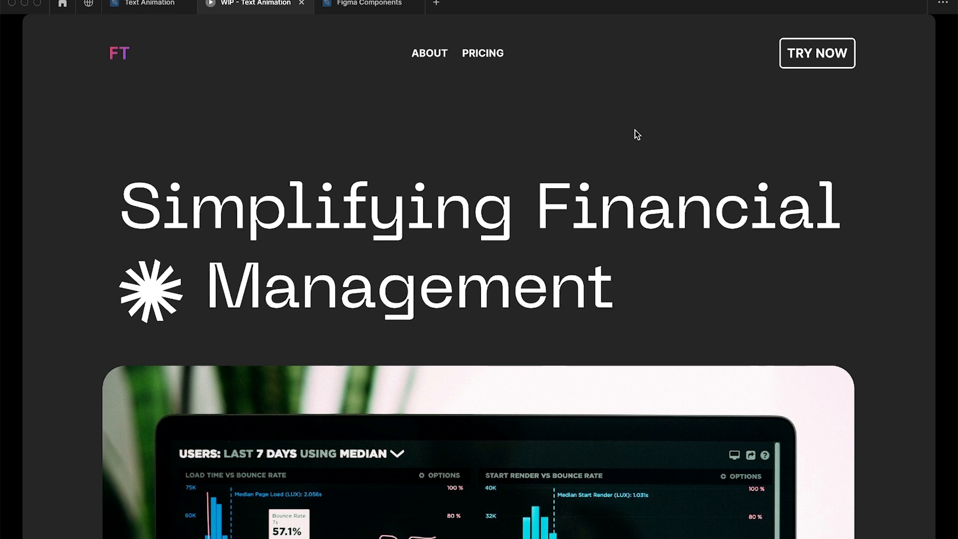
scroll(637, 134, "down", 10)
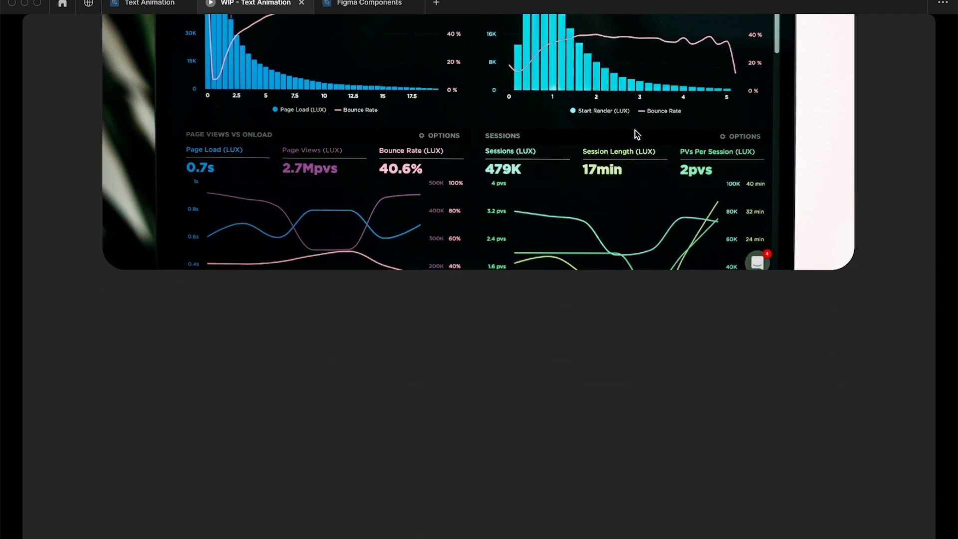